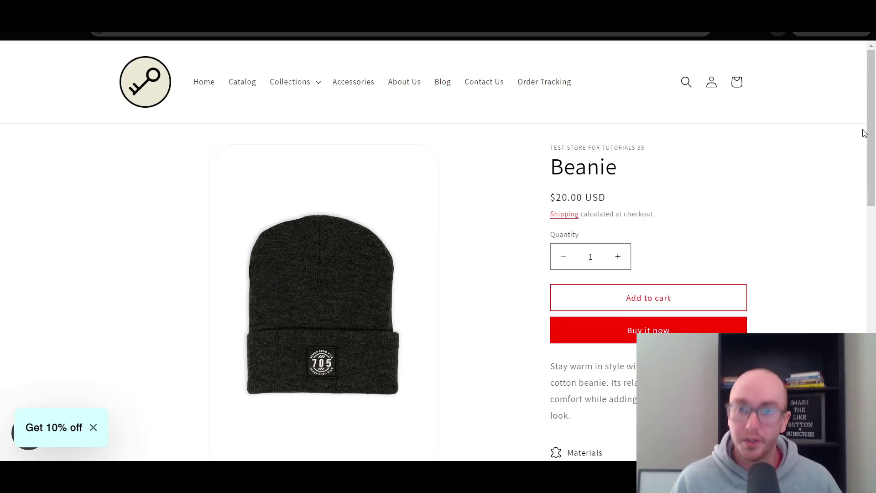
Look over the Beanie product page in the storefront and examine its product description
scroll(872, 138, down, 1)
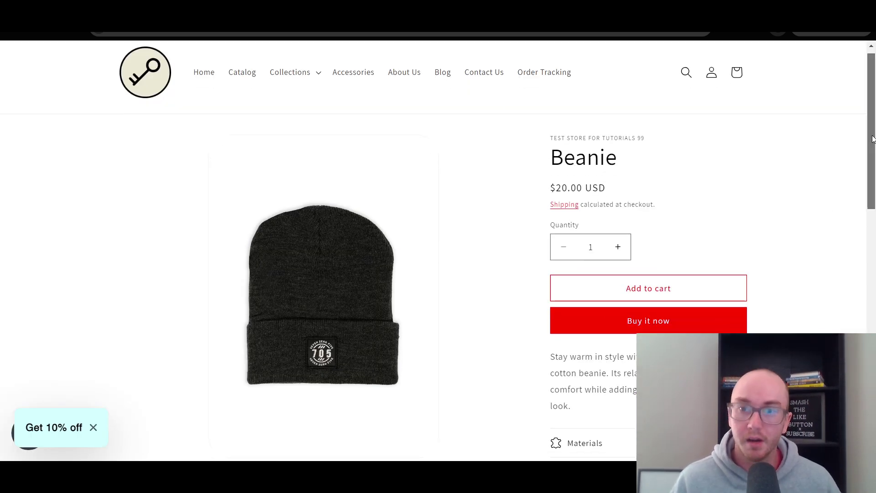
drag(872, 138, 862, 159)
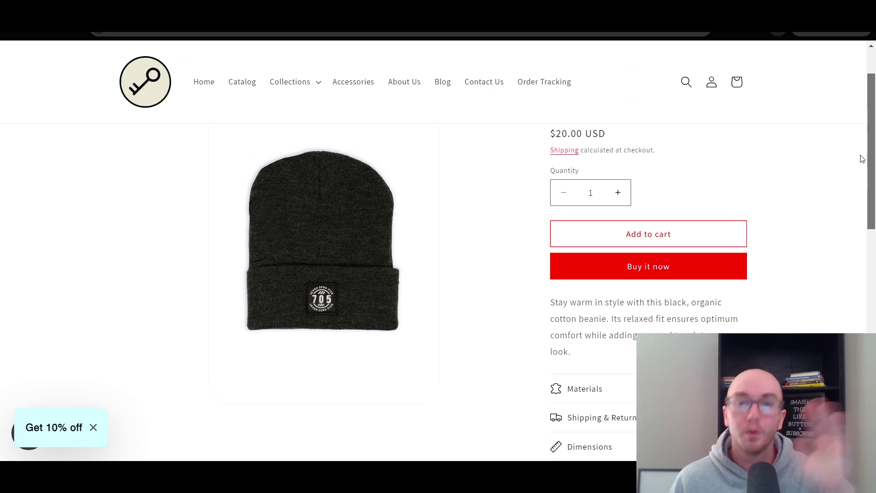
scroll(860, 158, up, 1)
scroll(853, 192, down, 3)
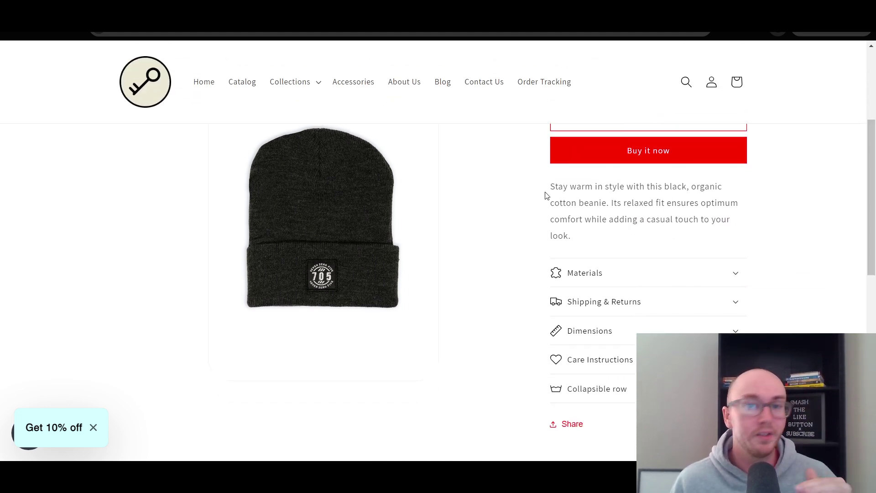
scroll(725, 191, down, 1)
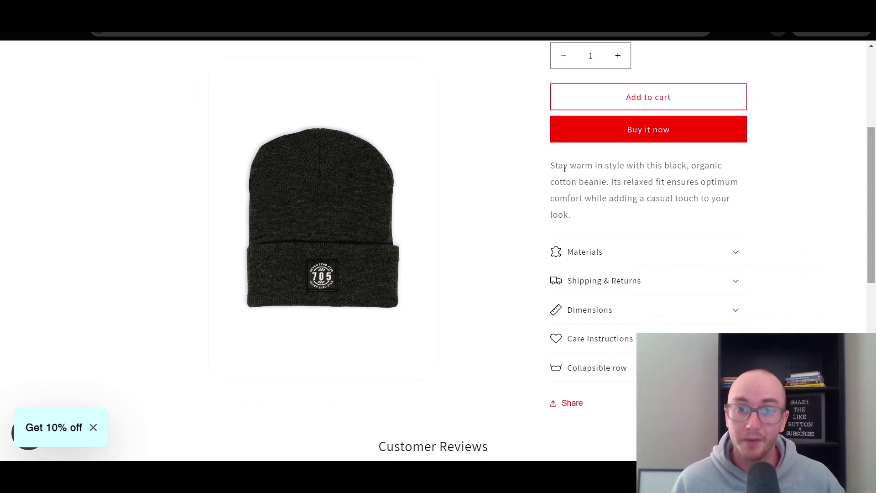
drag(557, 170, 641, 219)
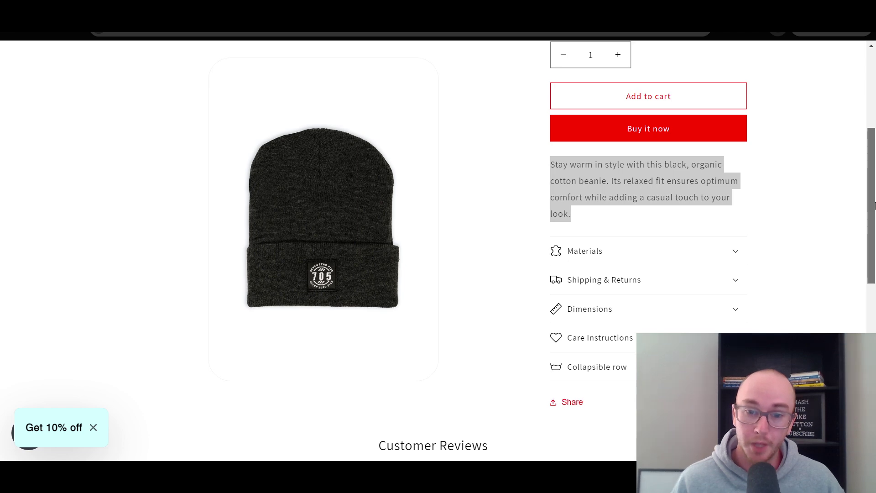
Expand the Collapsible row below the Beanie's details and read the product description inside it
drag(872, 212, 871, 234)
scroll(871, 233, down, 4)
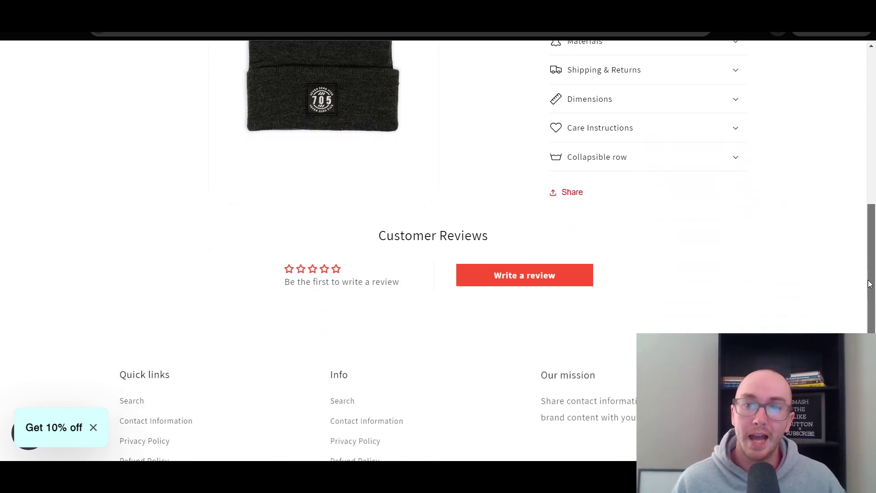
click(598, 144)
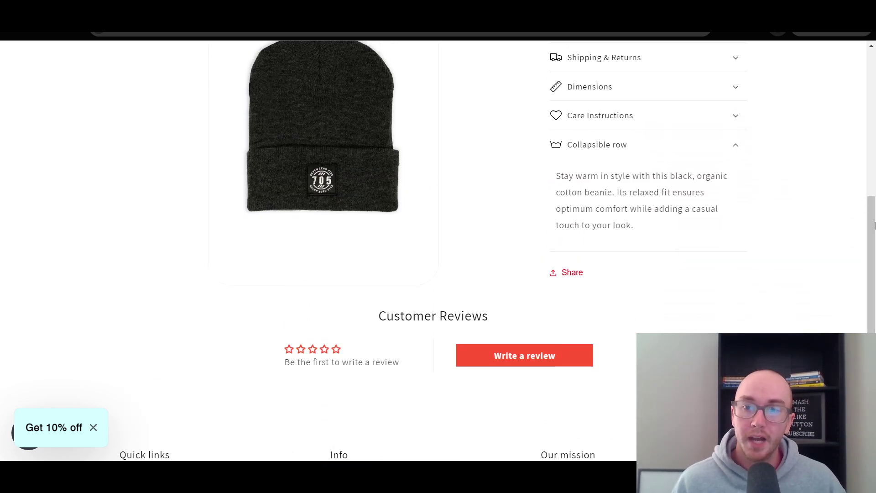
scroll(873, 251, down, 2)
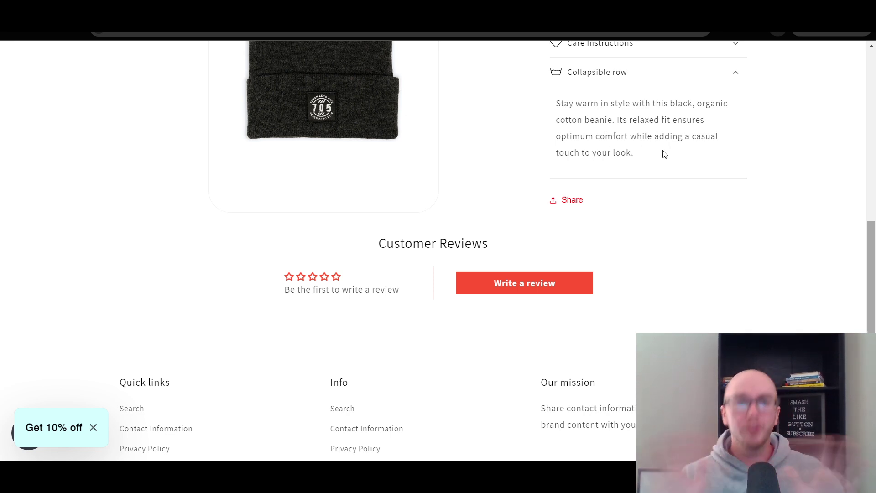
drag(873, 267, 874, 140)
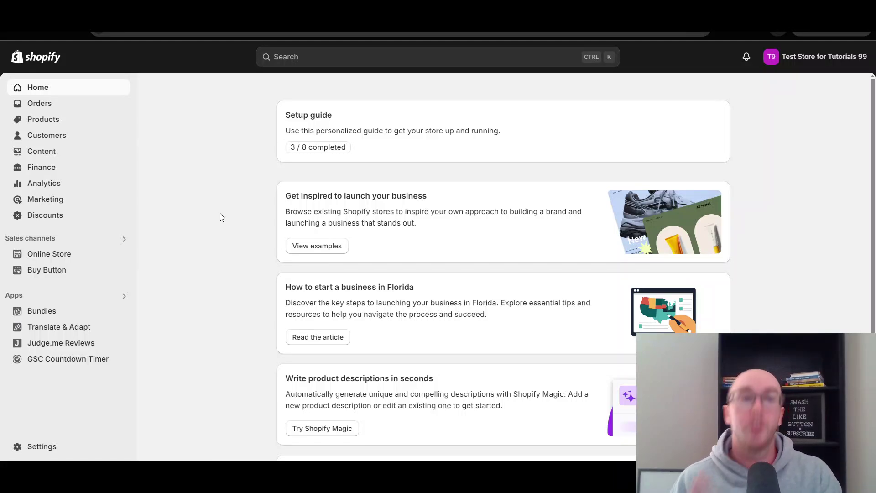
Open the Beanie product from the Shopify admin's product list and examine its description text
click(68, 121)
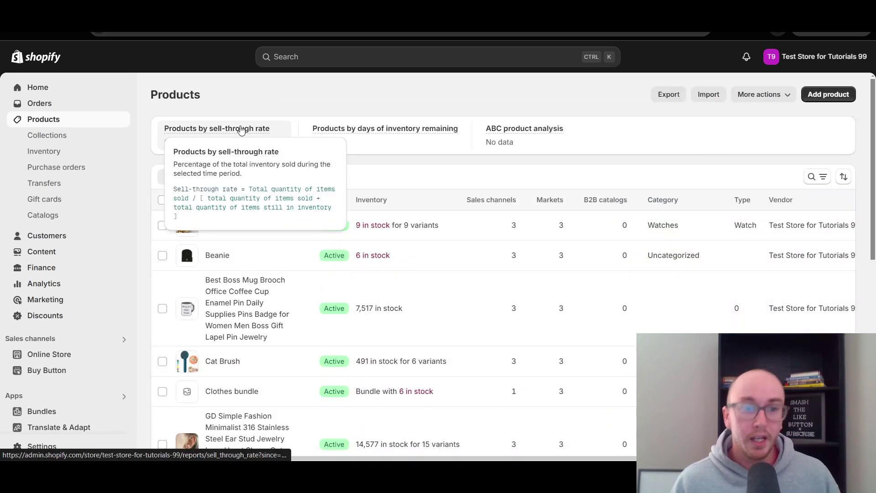
drag(872, 157, 873, 177)
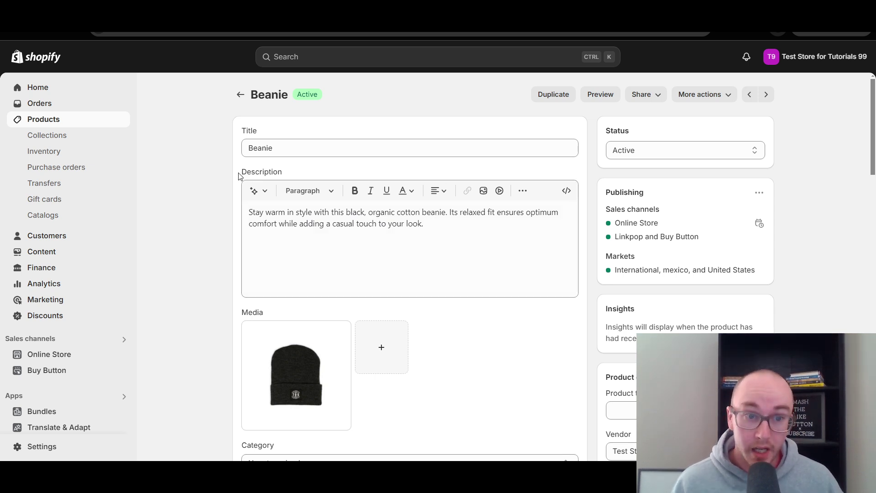
drag(240, 173, 289, 171)
click(290, 173)
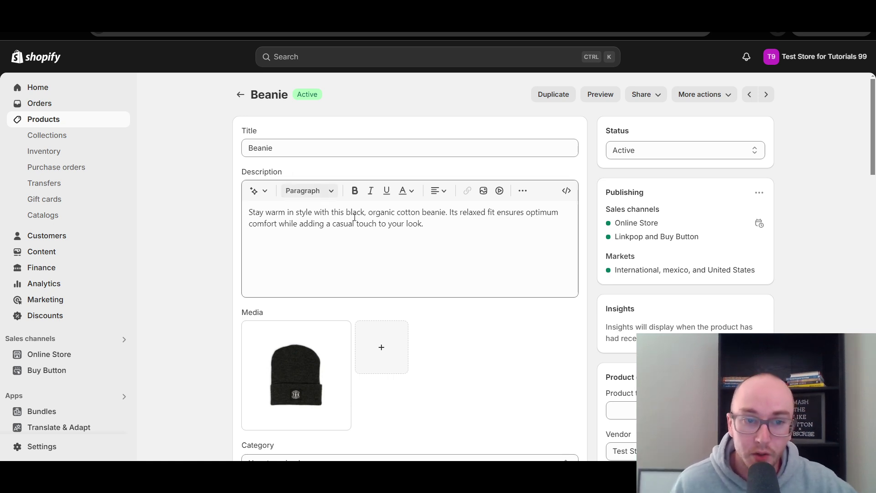
drag(463, 230, 229, 217)
click(410, 228)
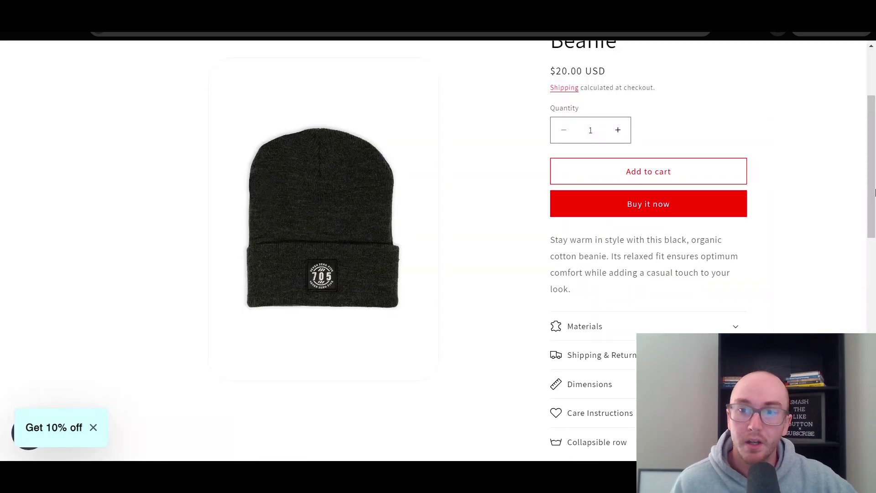
Return to the Beanie storefront page and check how the Collapsible row opens and closes
scroll(698, 293, down, 5)
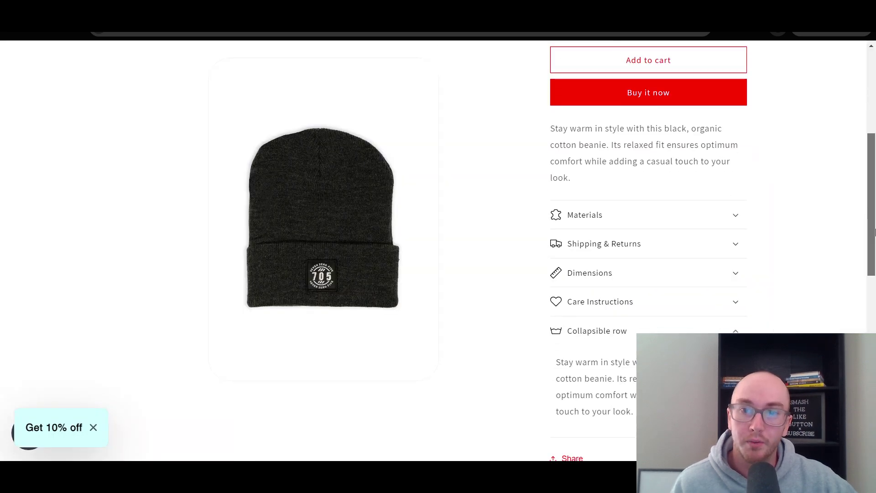
scroll(686, 141, down, 3)
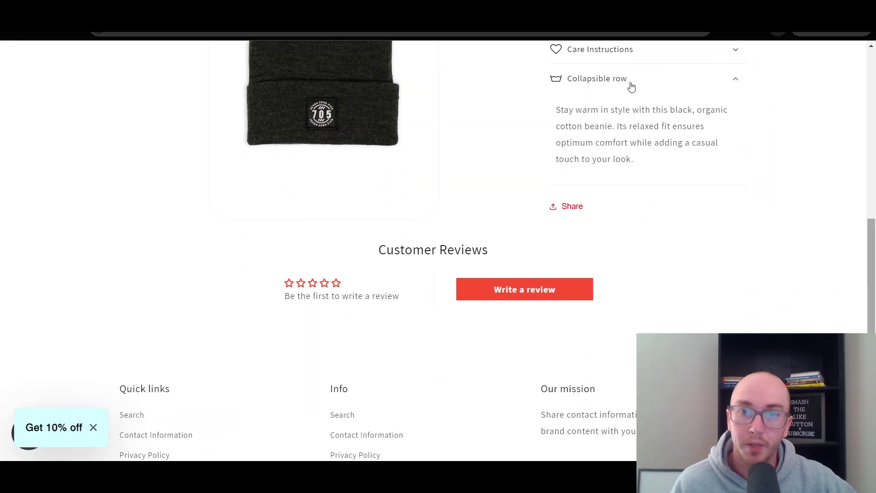
click(632, 84)
click(632, 87)
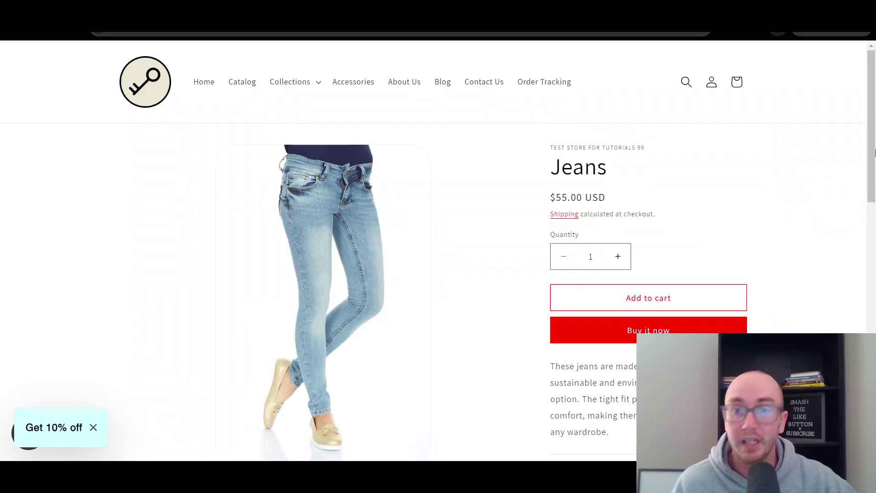
Expand the Collapsible row on the Jeans product page and examine the description it displays
scroll(872, 169, down, 1)
drag(872, 169, 874, 331)
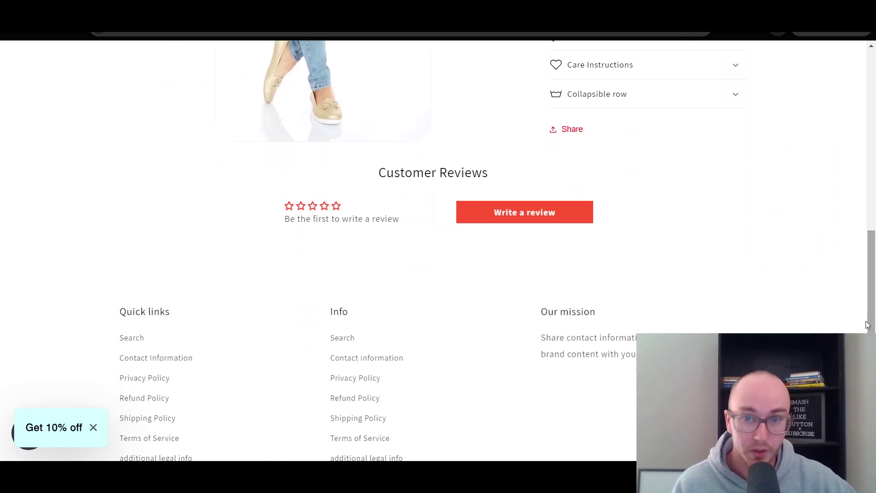
click(641, 102)
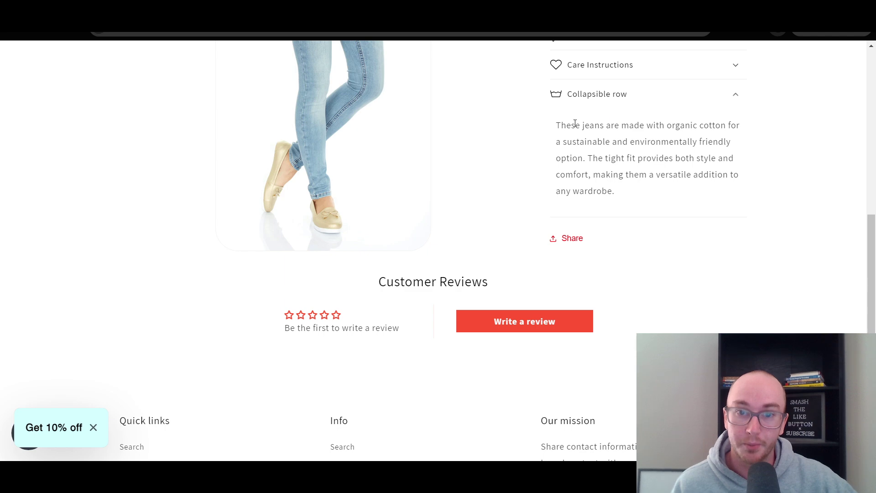
scroll(617, 107, down, 1)
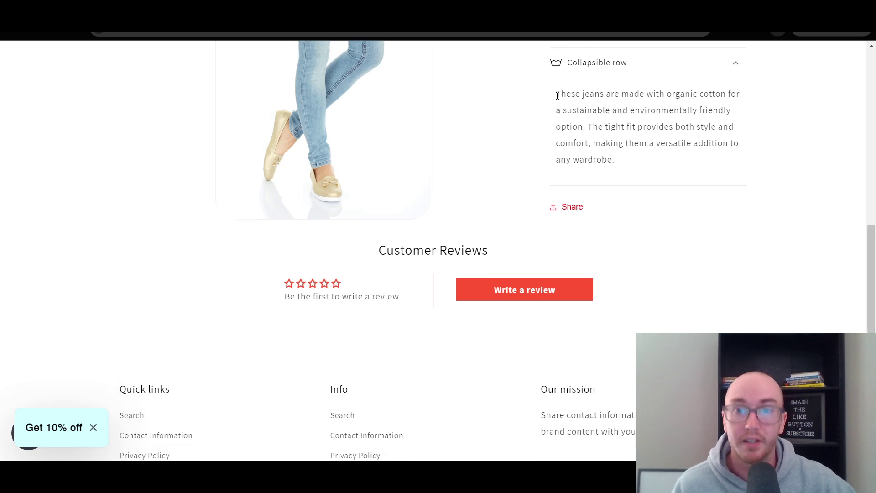
drag(557, 95, 615, 159)
scroll(874, 242, up, 1)
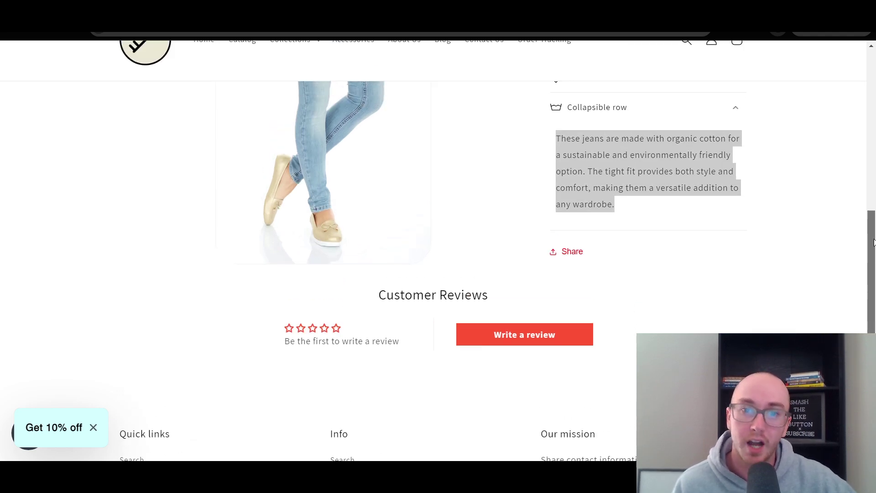
drag(874, 241, 874, 98)
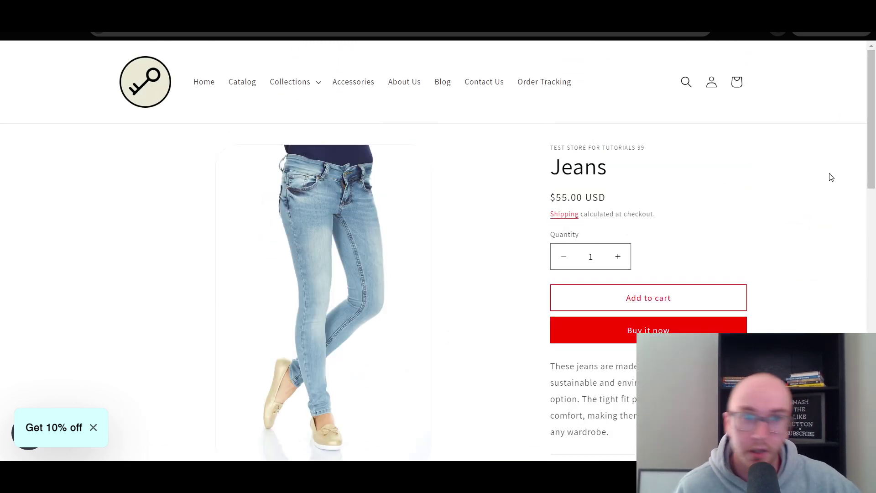
Switch back to the Shopify admin and go to the Online Store's Themes page
click(395, 43)
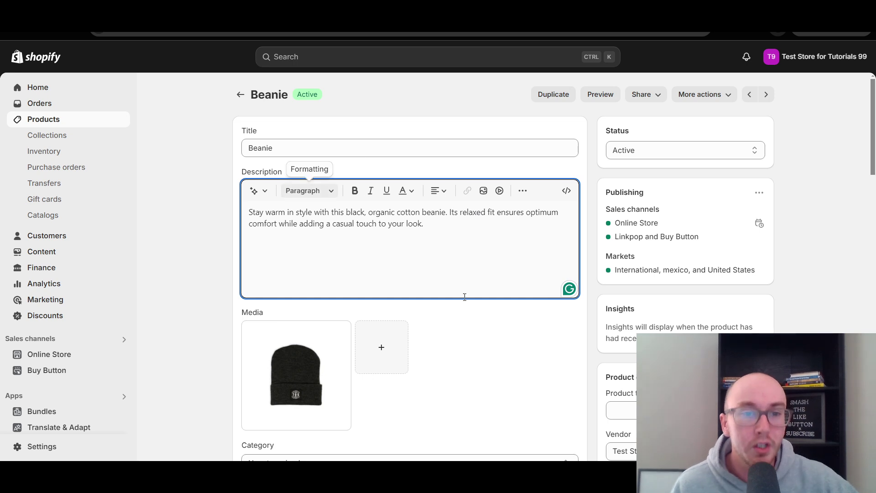
click(219, 214)
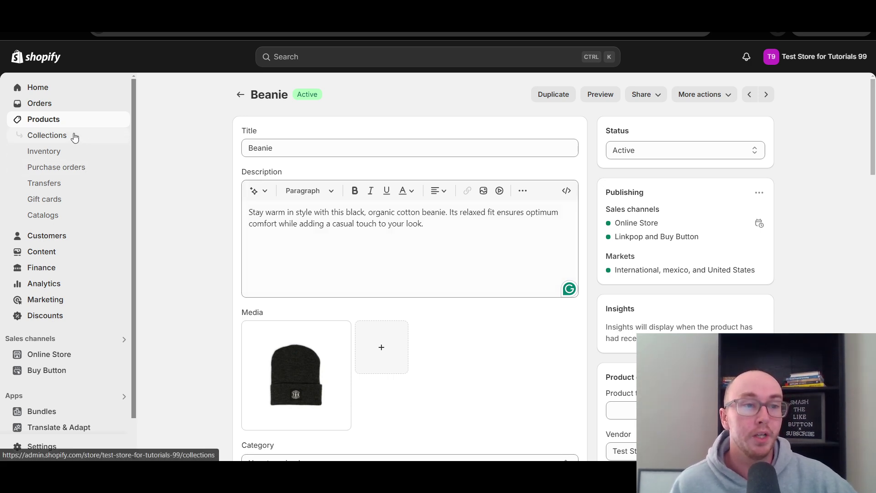
click(45, 354)
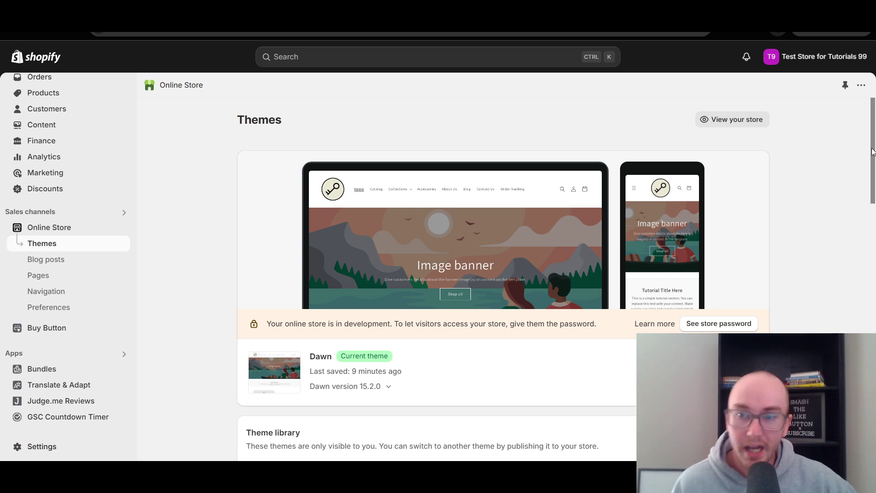
Look through the current theme, the theme library and the free themes offered for the store
drag(872, 151, 870, 184)
scroll(828, 201, down, 3)
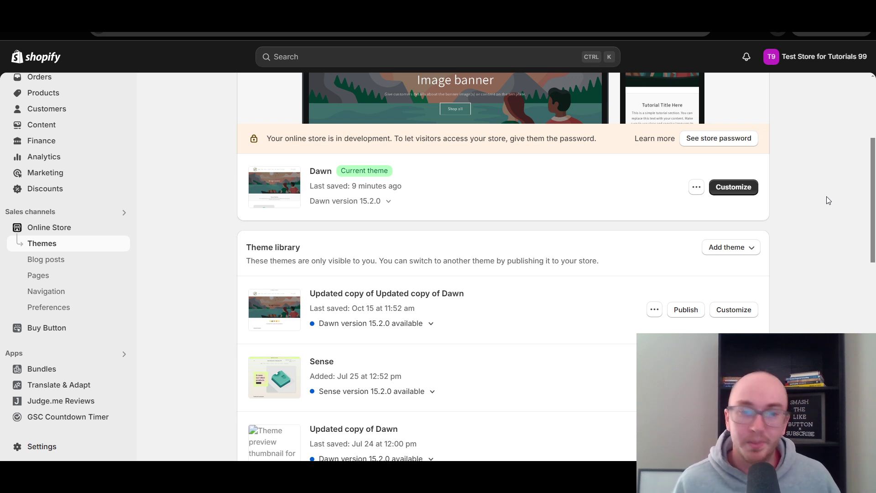
scroll(828, 201, down, 10)
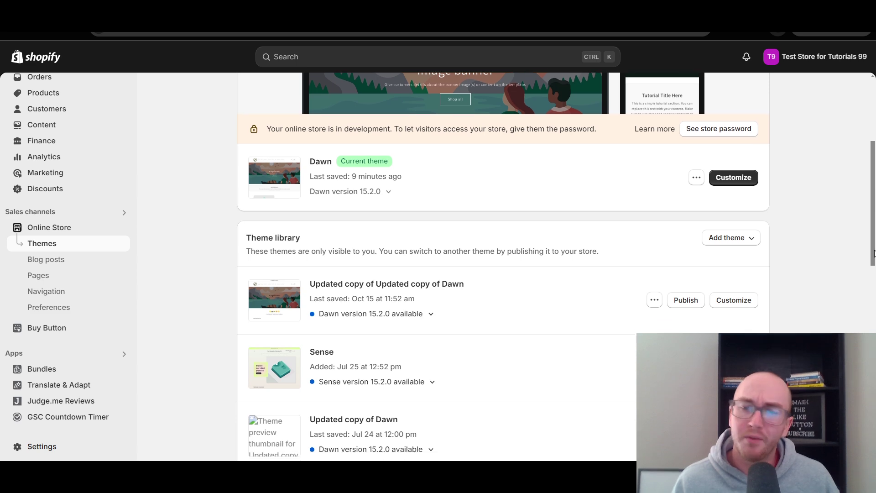
scroll(502, 267, down, 1)
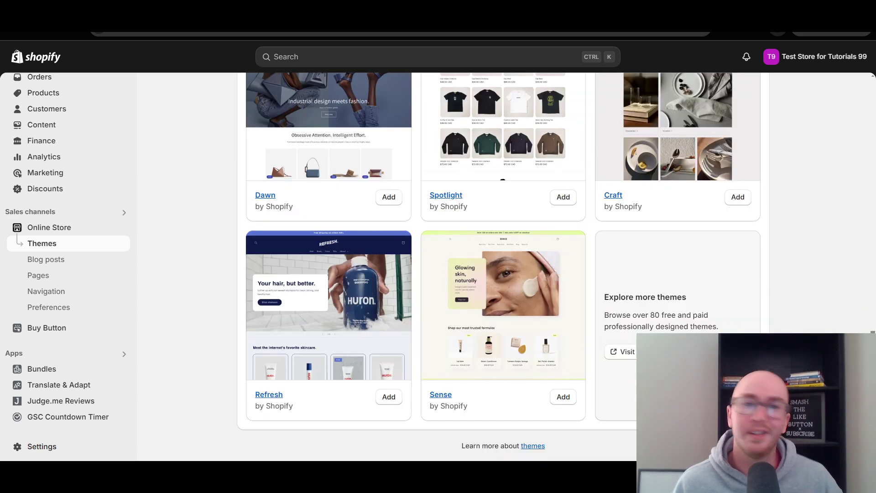
scroll(844, 236, up, 15)
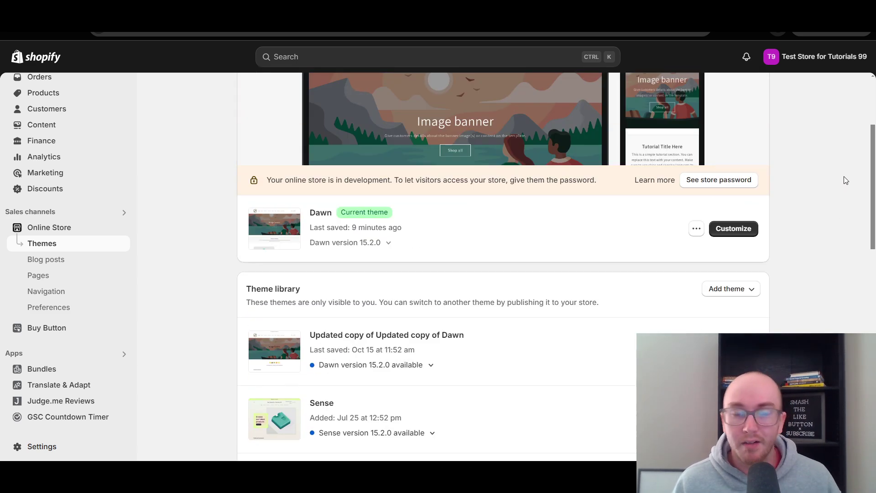
scroll(845, 137, up, 1)
scroll(840, 155, down, 2)
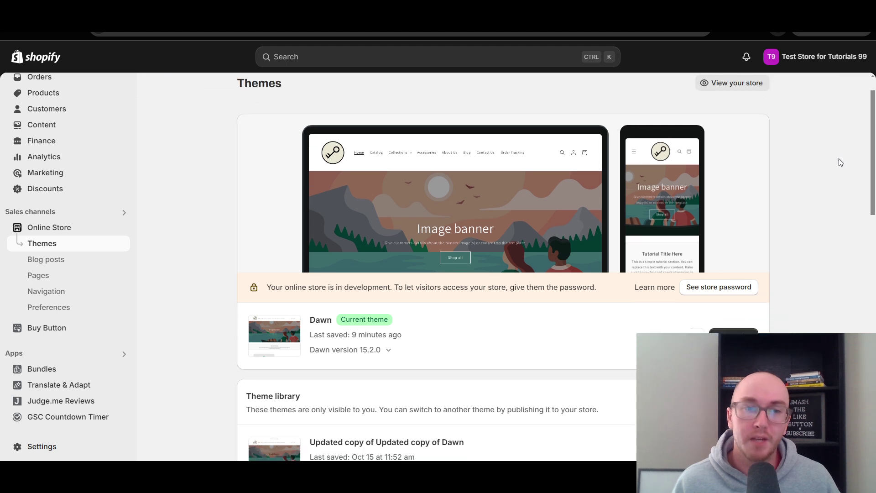
scroll(837, 205, down, 1)
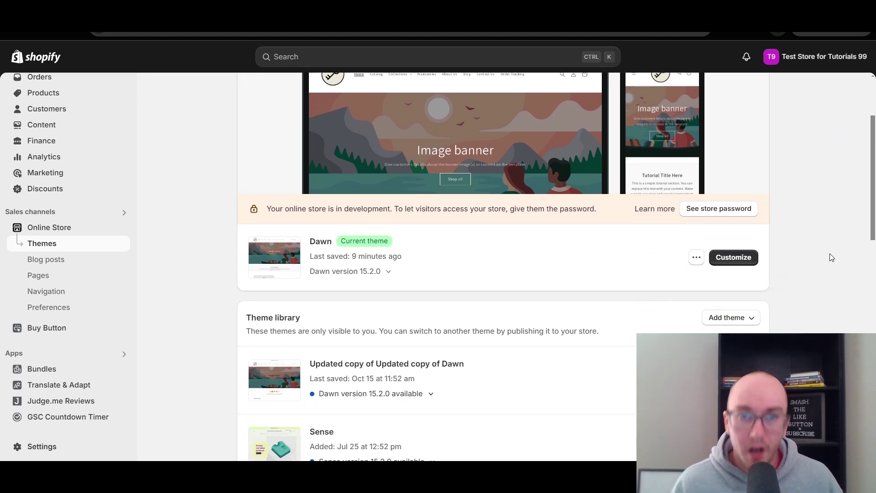
Open the current Dawn theme for customization
scroll(871, 208, down, 2)
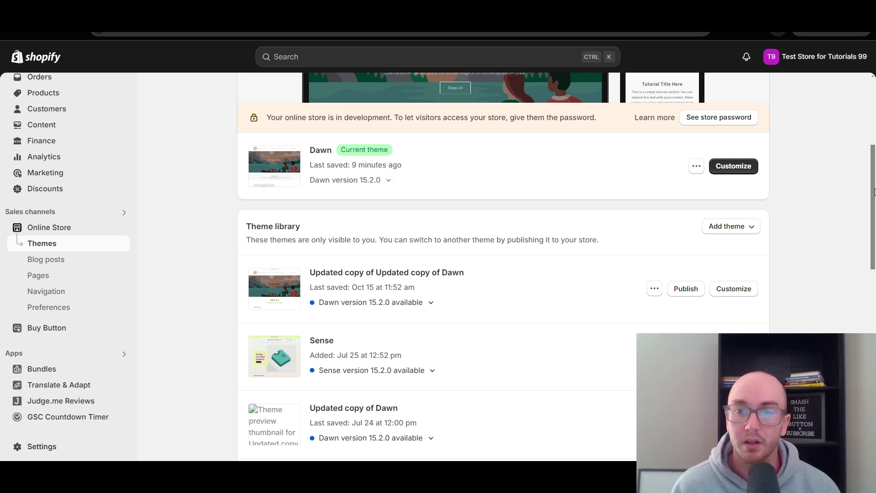
scroll(873, 192, down, 1)
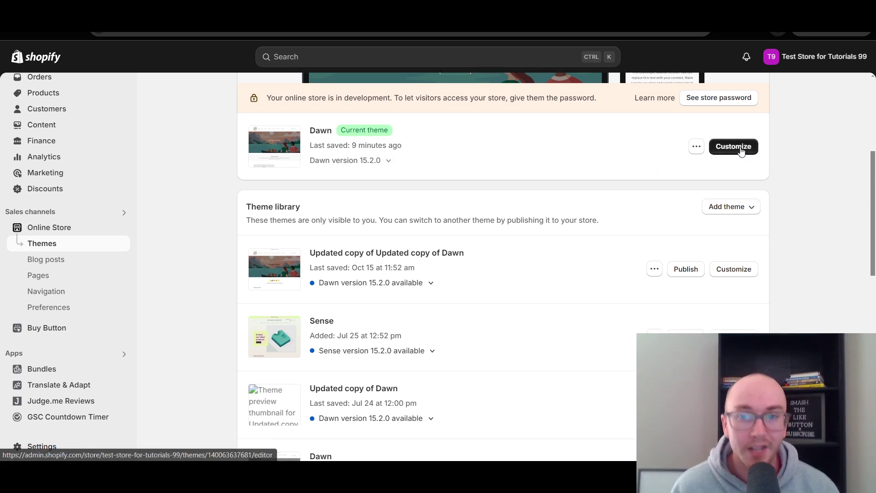
click(742, 150)
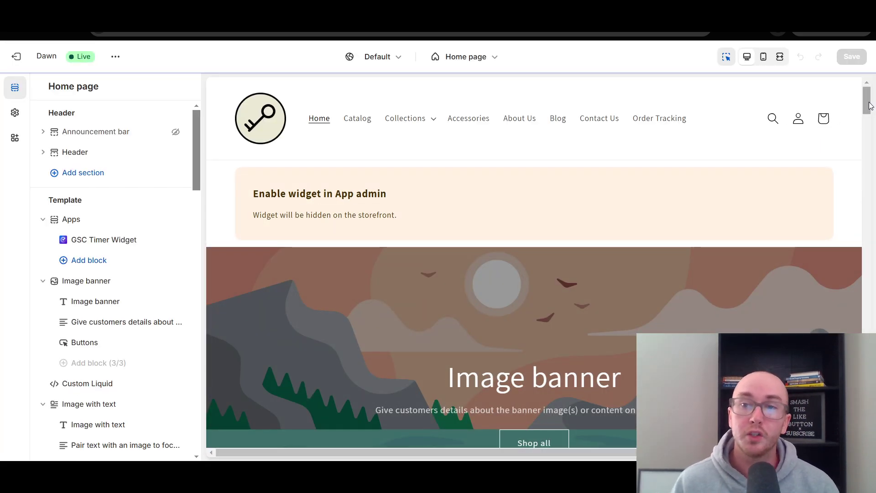
scroll(870, 110, down, 1)
drag(870, 110, 871, 122)
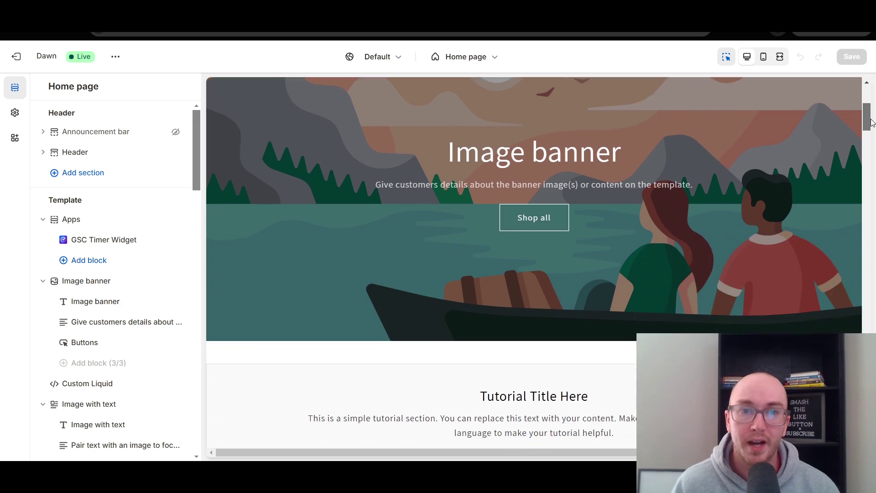
Switch to the Default product template and choose Beanie as its preview product
click(470, 62)
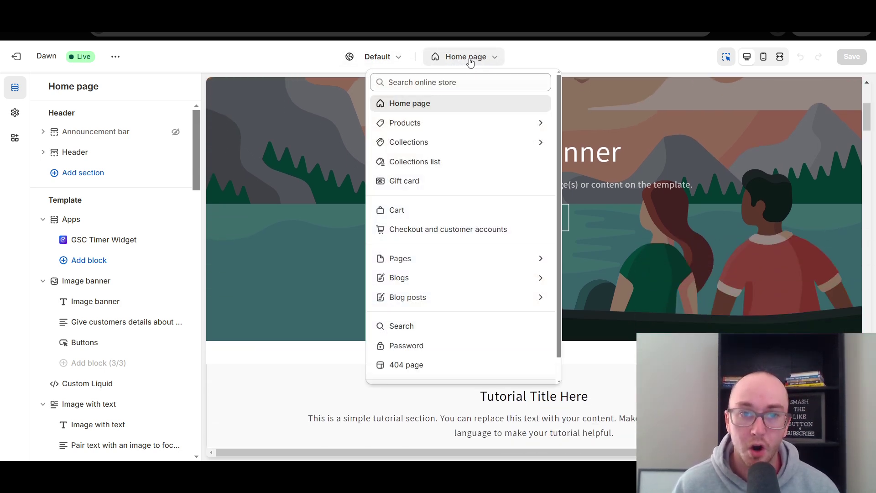
click(416, 123)
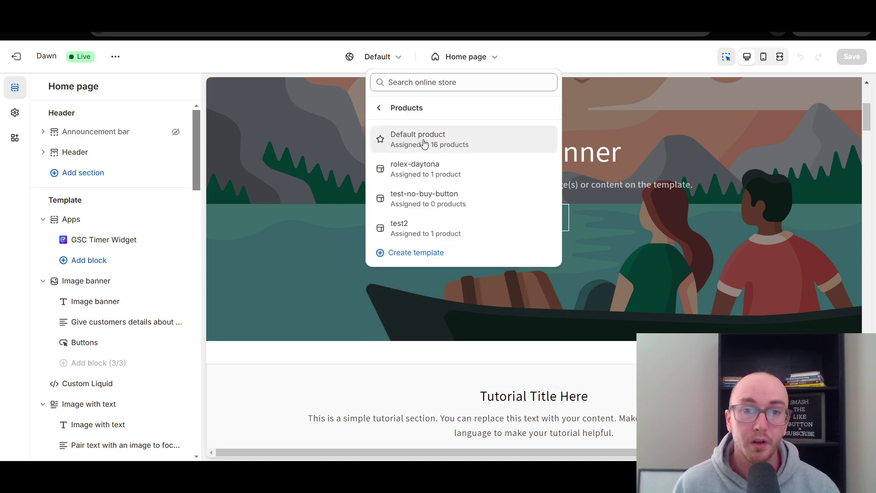
click(423, 143)
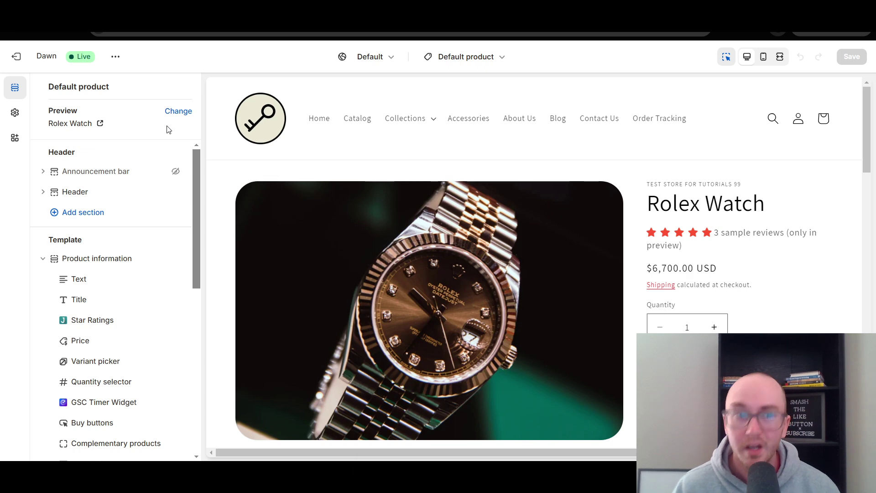
click(183, 112)
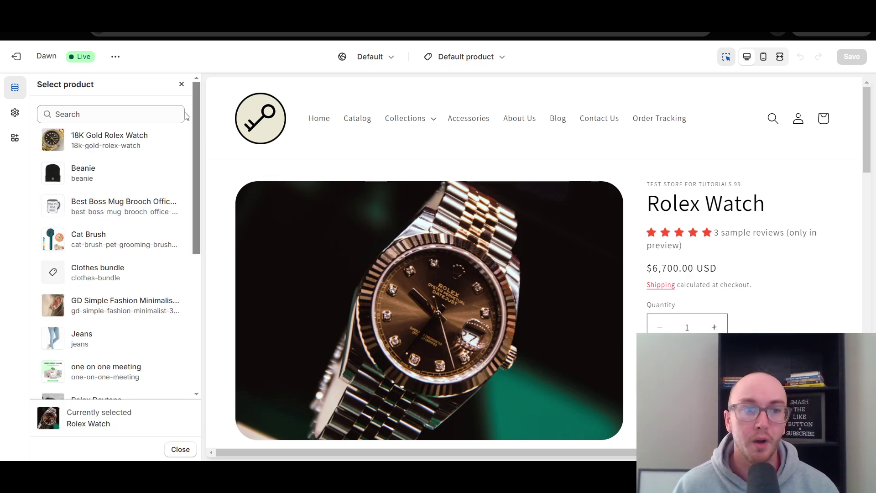
click(125, 173)
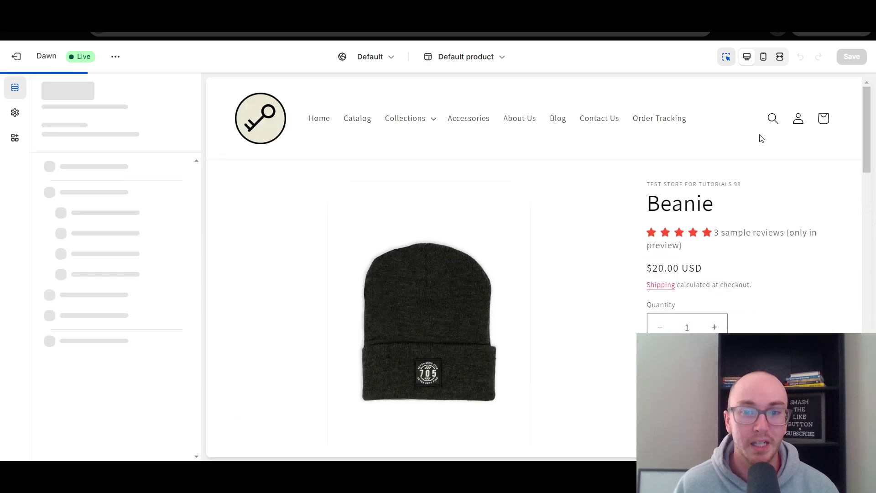
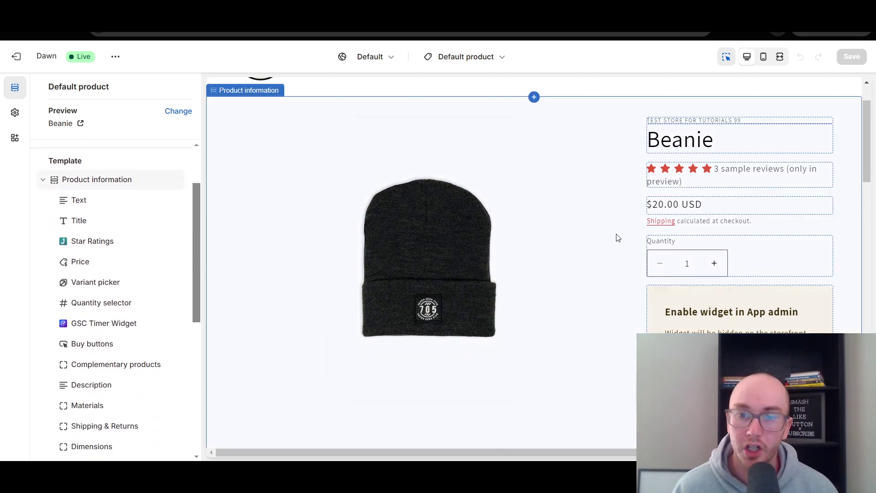
Try the Quantity selector block above the Price block, and move it back to its place below the Variant picker
scroll(821, 219, down, 1)
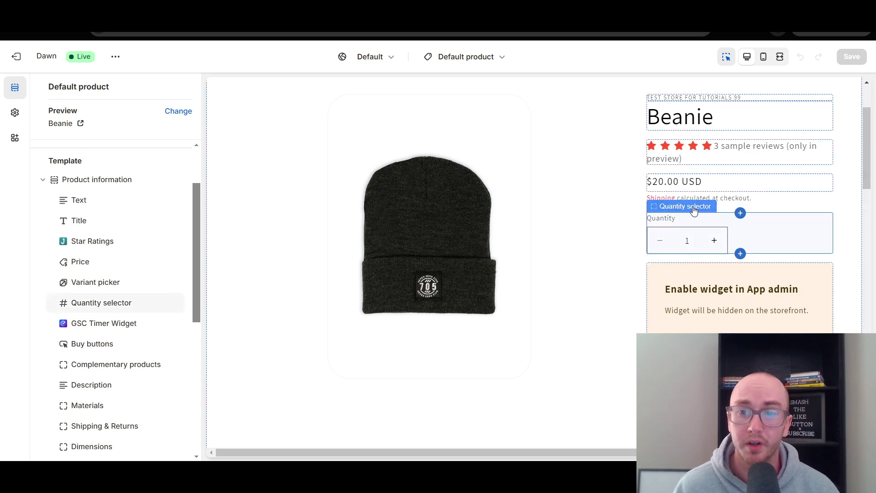
drag(61, 303, 62, 286)
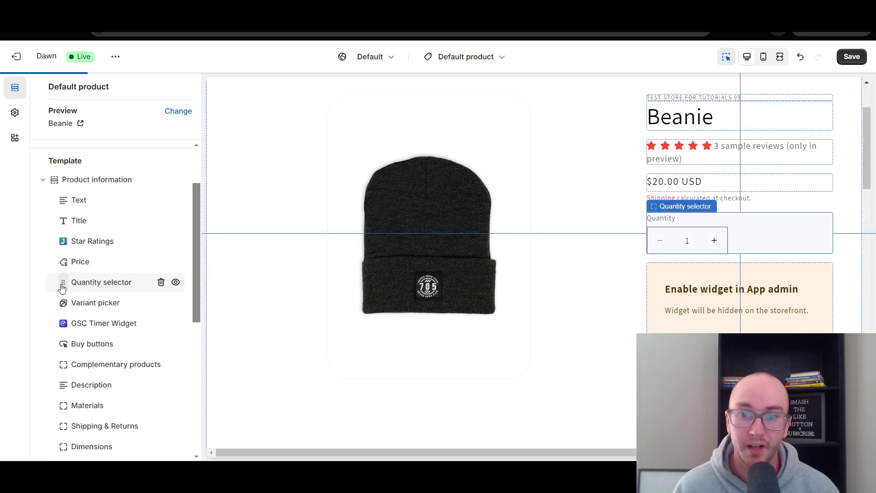
drag(62, 283, 66, 267)
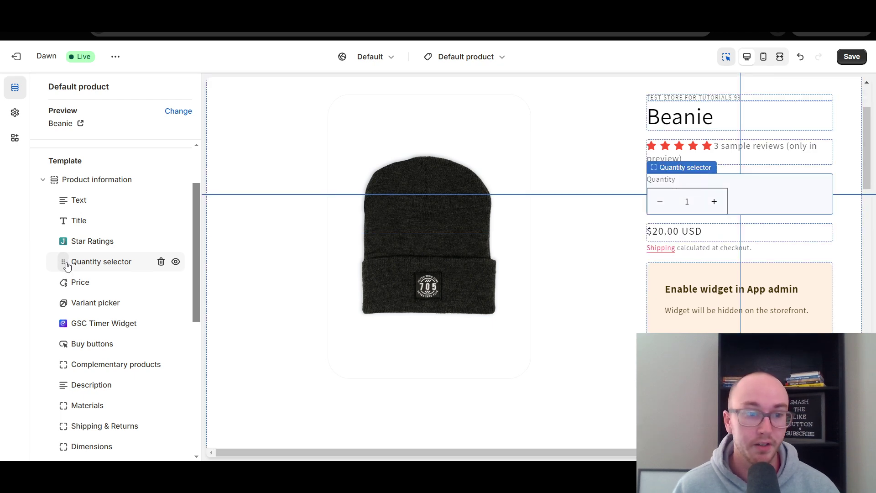
drag(66, 267, 65, 307)
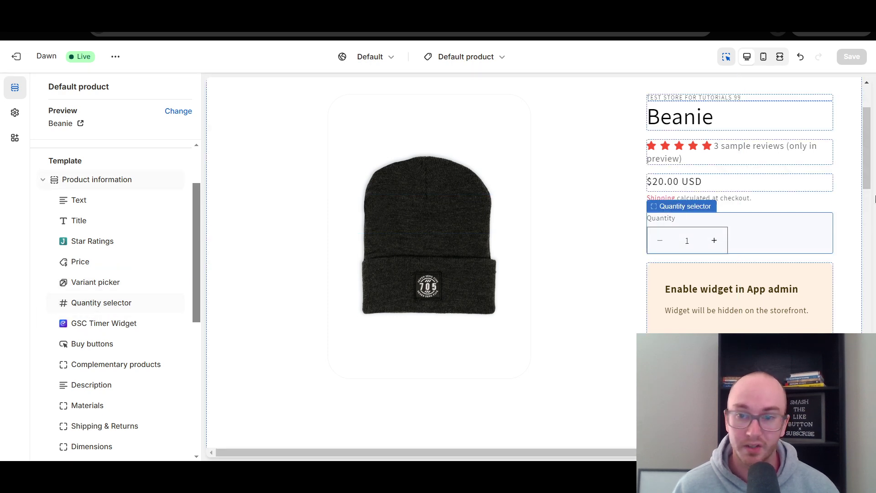
Hide the Description block in the Product information section of the Default product template
scroll(863, 181, down, 2)
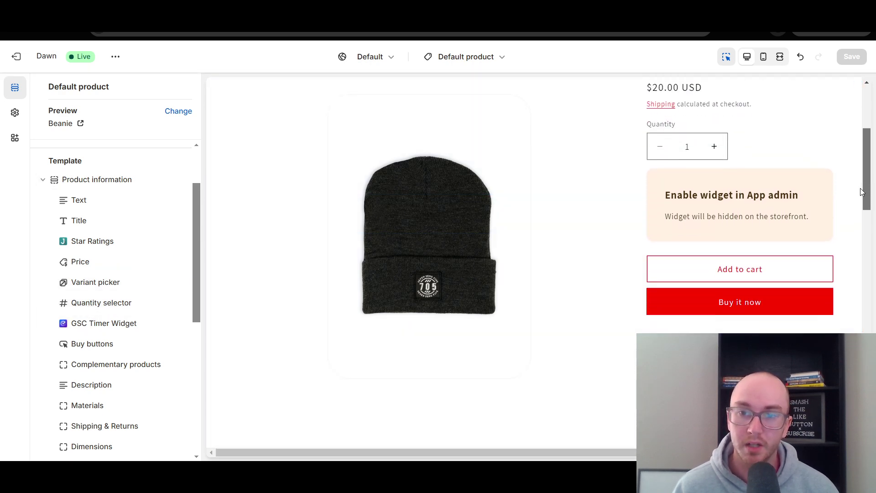
drag(861, 188, 863, 240)
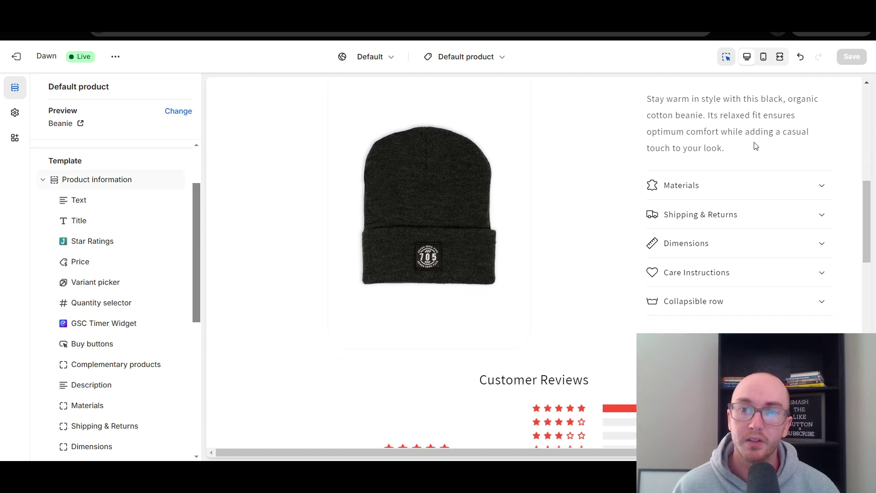
click(692, 124)
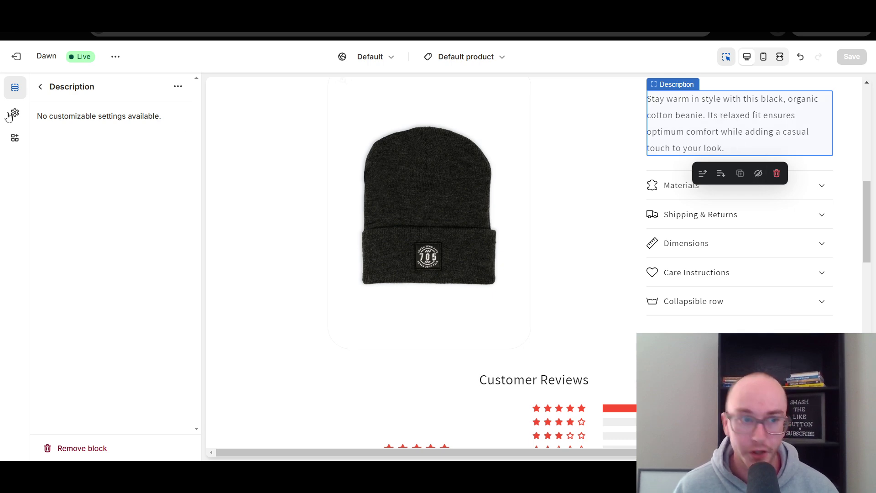
click(40, 87)
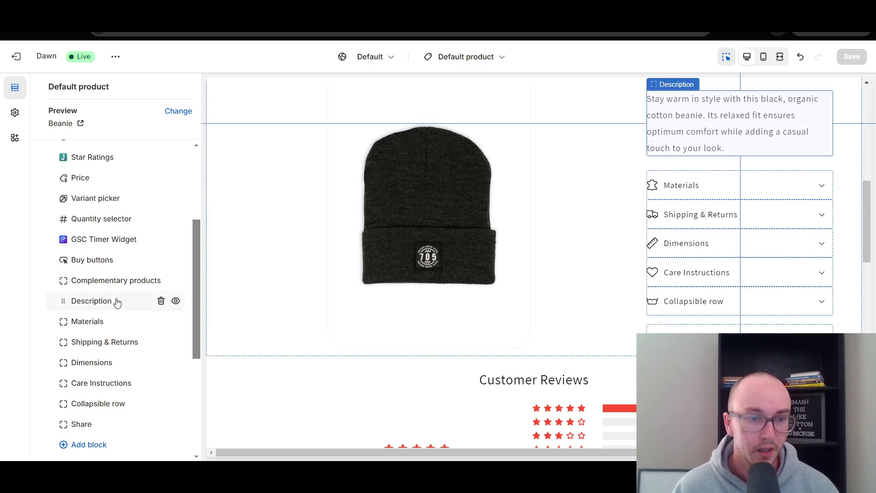
click(176, 302)
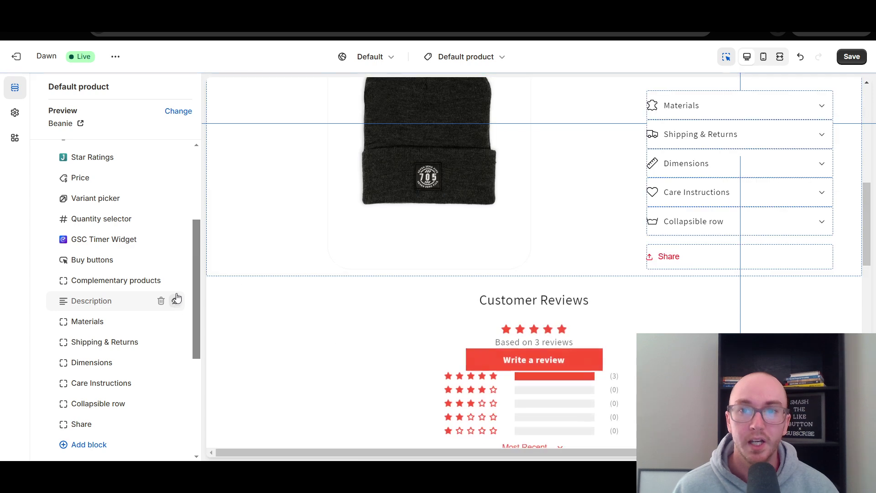
mouse_move(868, 234)
mouse_down()
mouse_move(860, 156)
mouse_move(854, 233)
mouse_up()
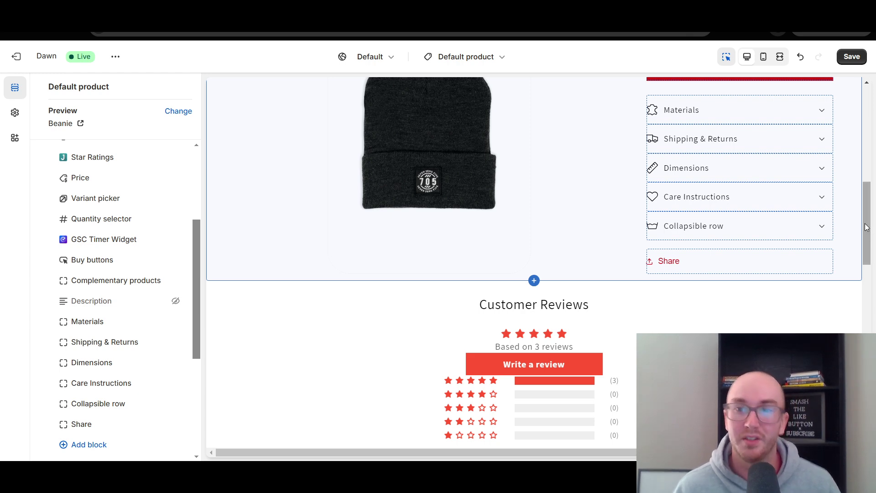
scroll(866, 227, down, 1)
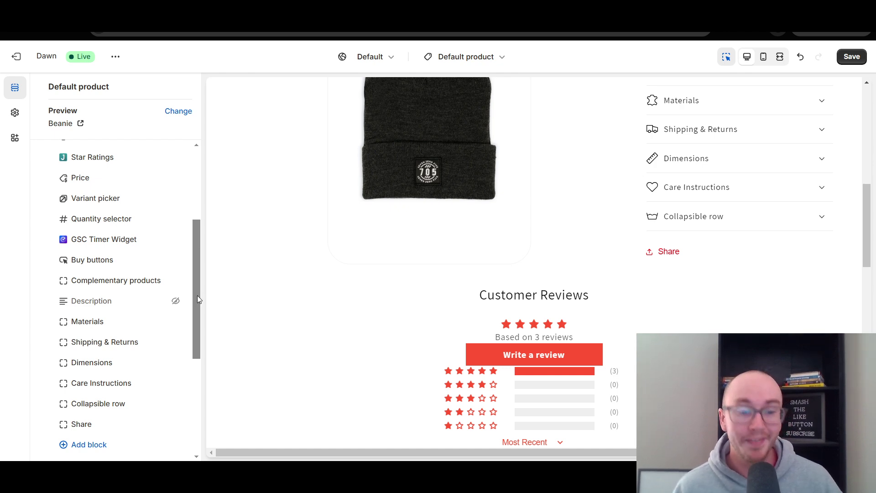
Hide the Materials, Shipping & Returns, Dimensions, Care Instructions and Collapsible row blocks in the Product information section
drag(197, 294, 197, 296)
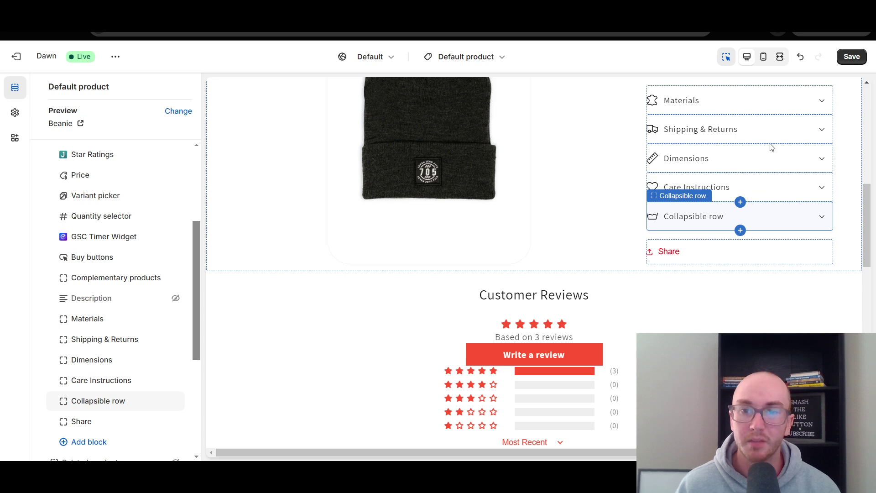
scroll(865, 192, up, 3)
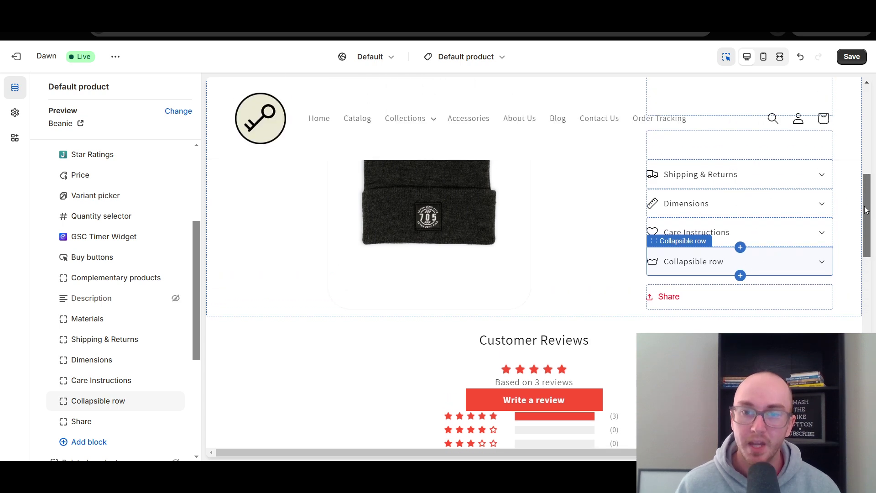
scroll(863, 194, down, 1)
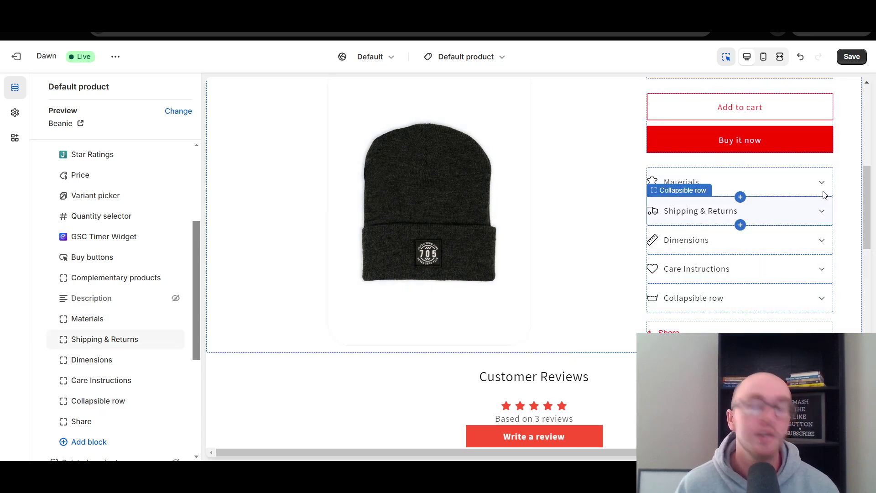
scroll(844, 224, down, 2)
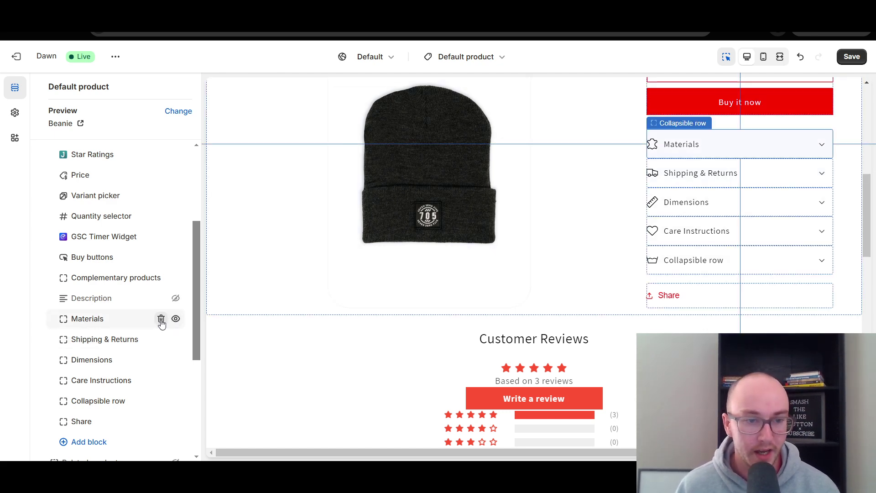
click(176, 319)
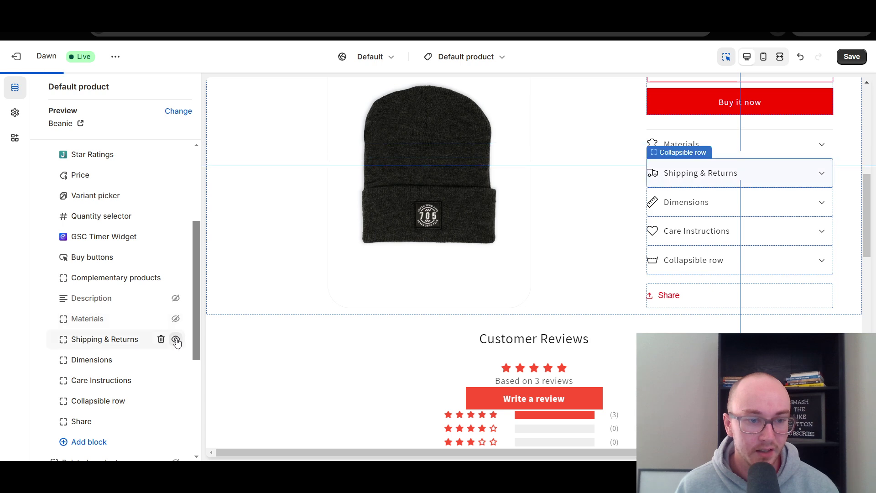
click(176, 339)
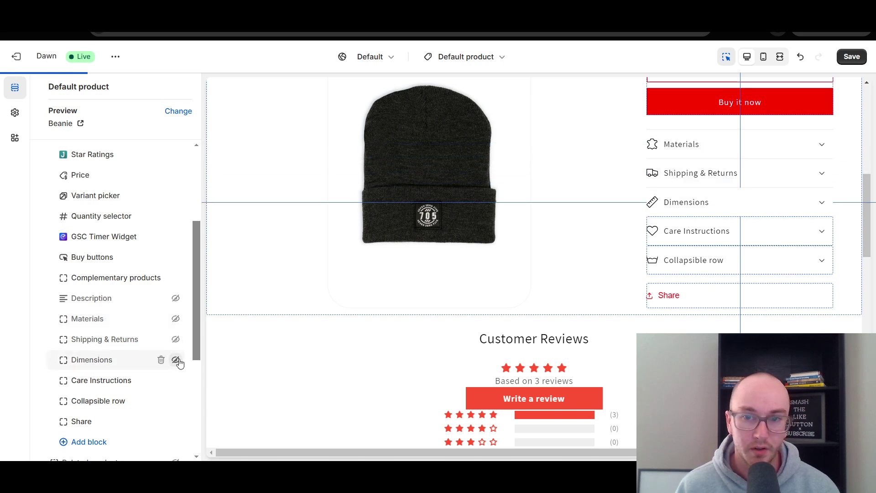
click(175, 360)
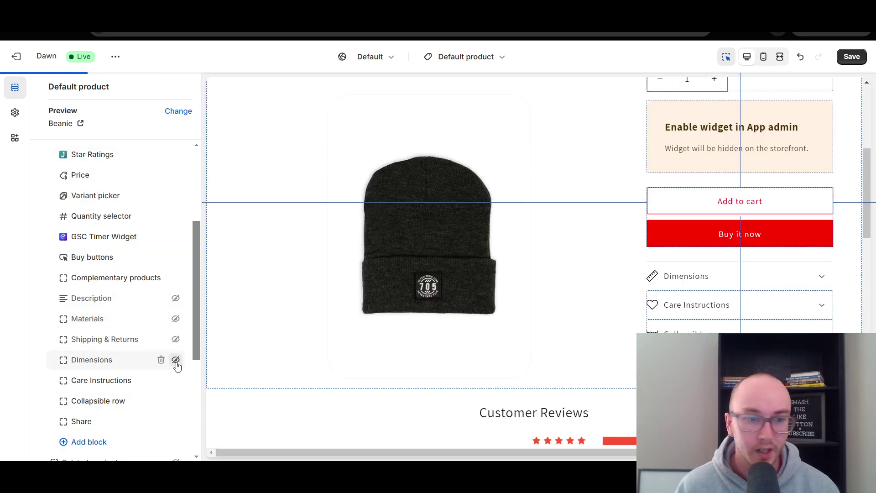
click(176, 381)
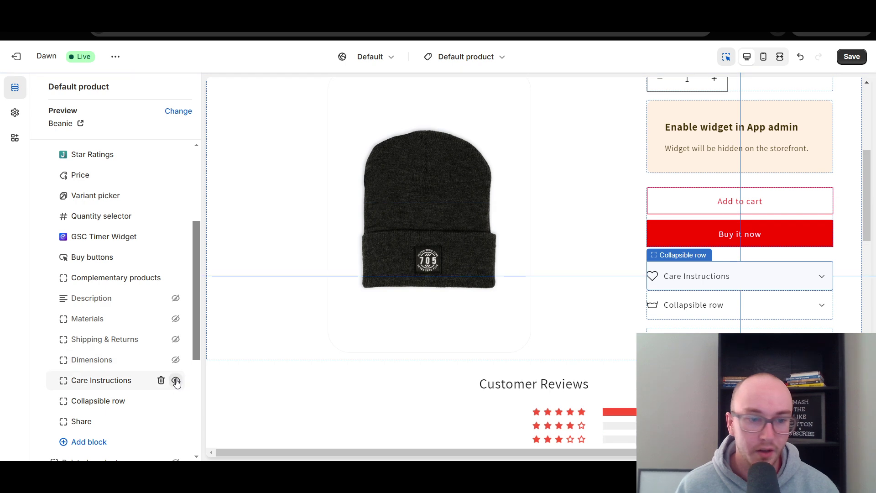
click(175, 401)
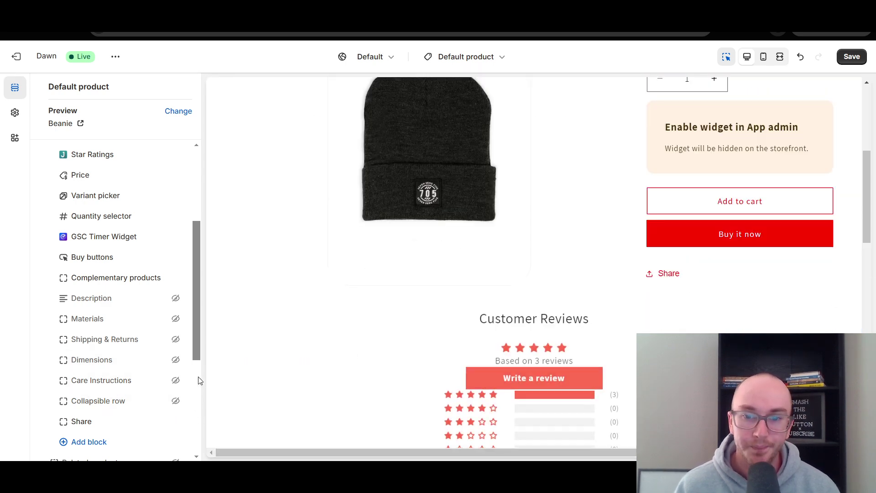
Add a new Collapsible row block between the Buy buttons and Complementary products blocks
scroll(870, 261, down, 4)
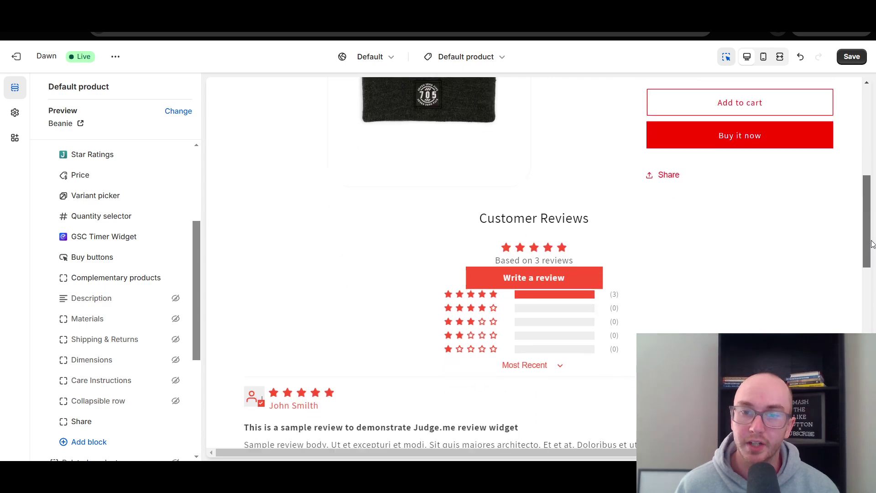
mouse_move(870, 261)
mouse_down()
mouse_move(873, 188)
mouse_move(867, 246)
mouse_up()
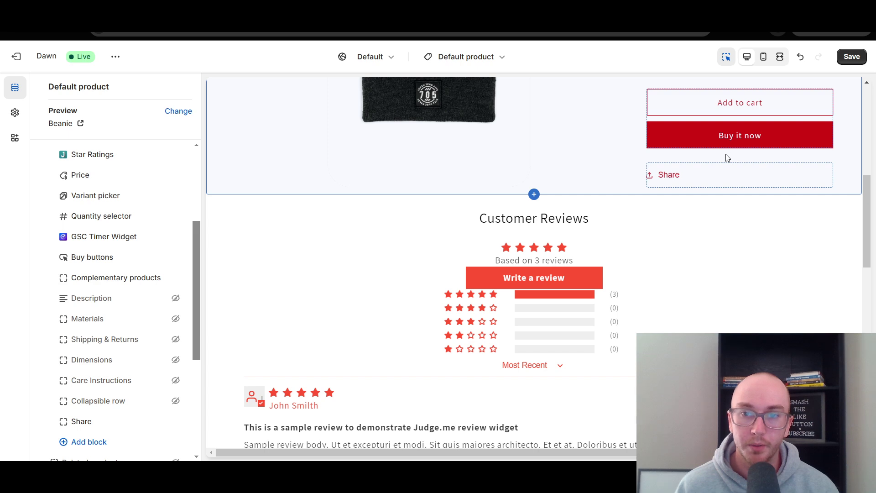
mouse_move(108, 270)
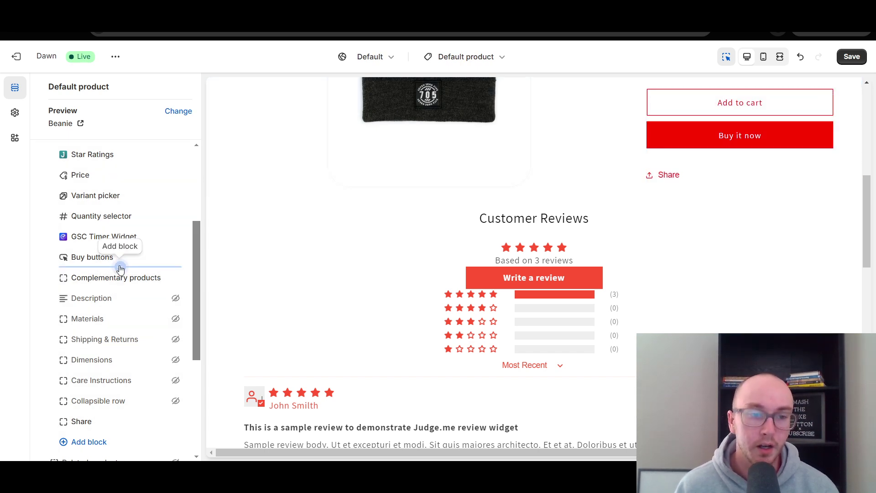
click(120, 267)
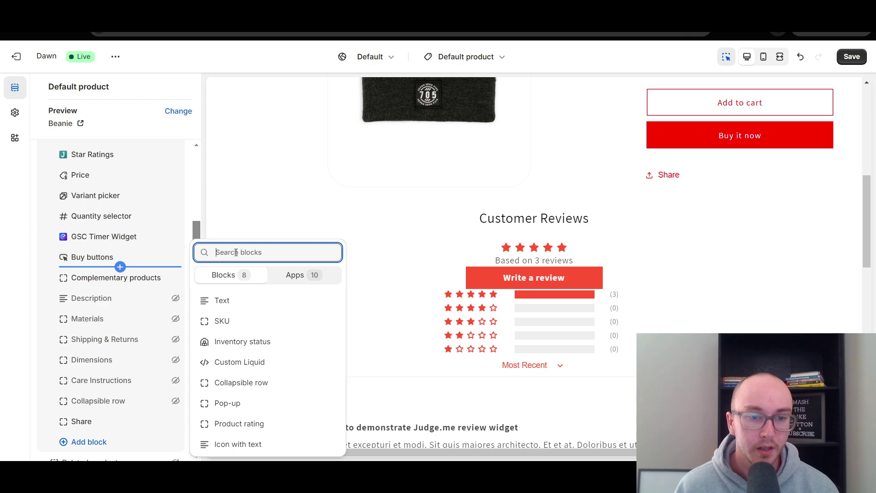
click(235, 386)
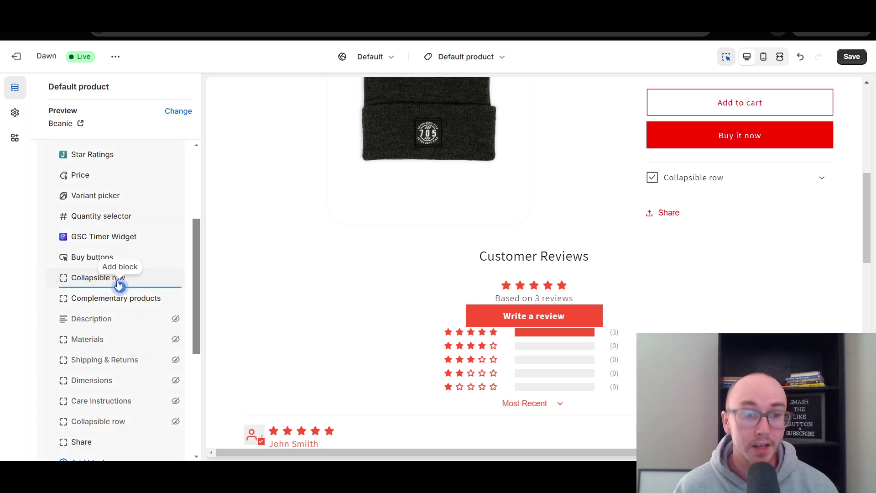
Set the heading of the new Collapsible row block below the Buy buttons to Description
click(91, 278)
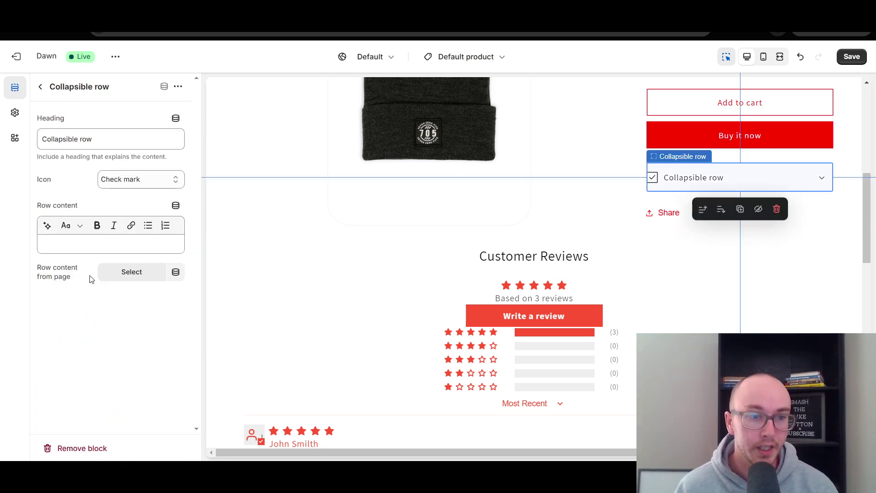
click(40, 86)
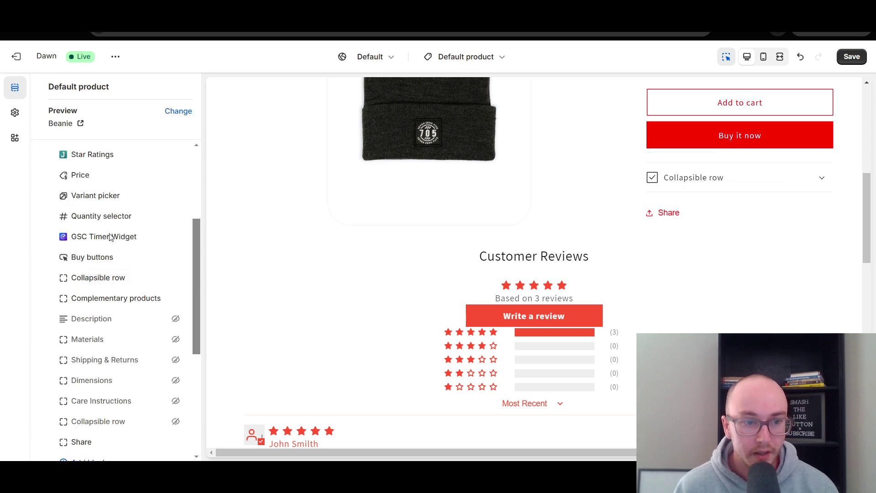
click(97, 278)
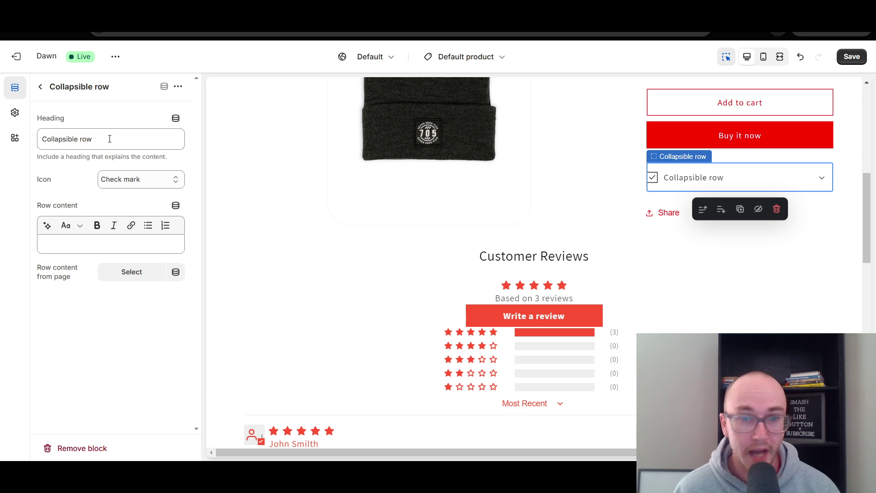
drag(110, 138, 42, 136)
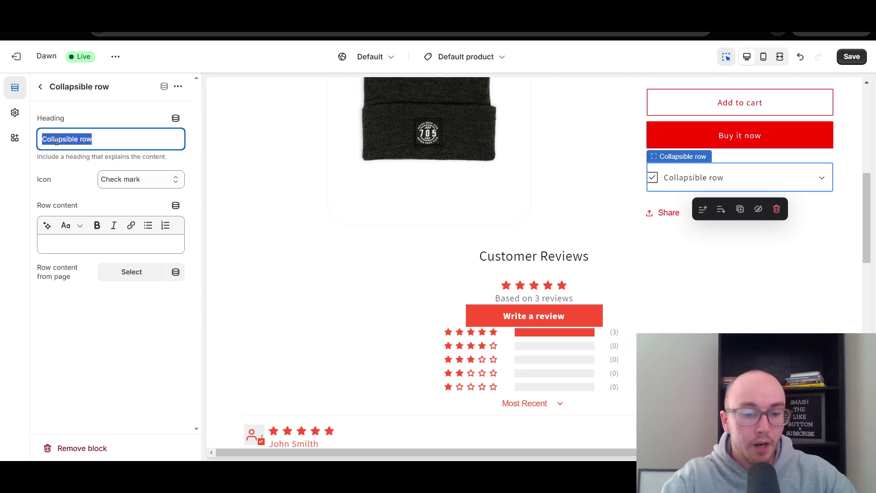
text(Descrip)
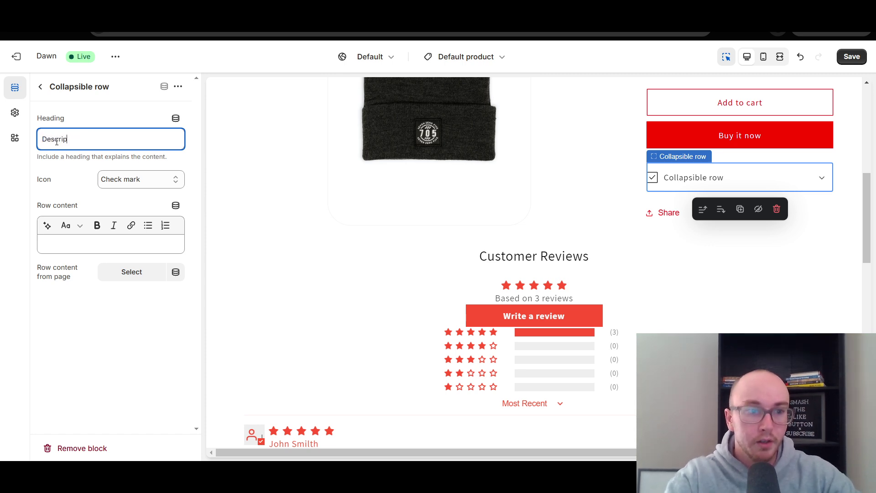
text(tion)
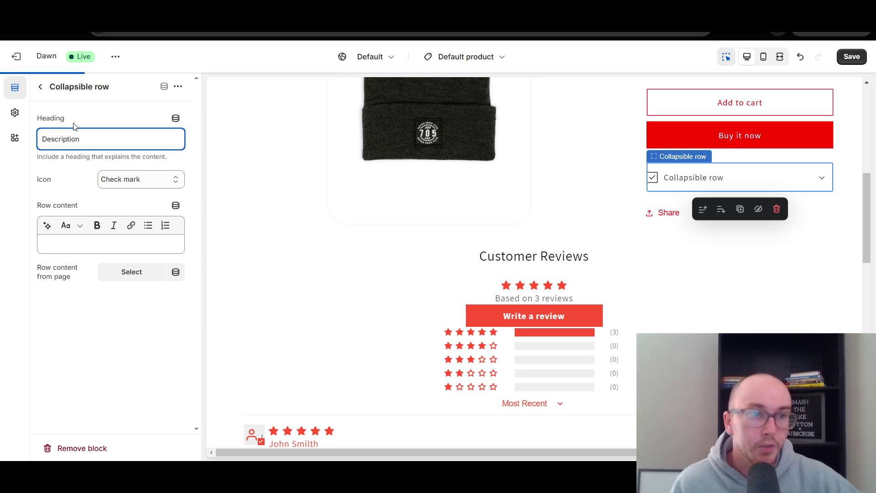
click(73, 126)
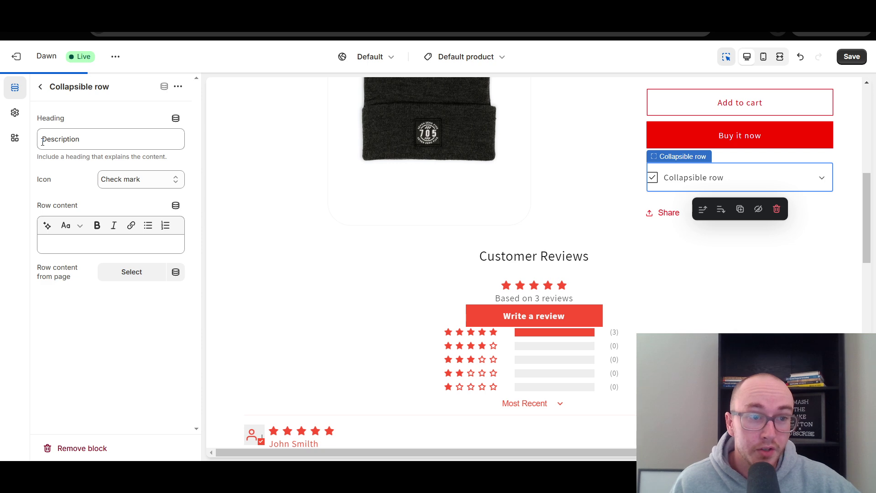
Try the row without an icon, set its icon to Clipboard, and extend the heading to Product Description
click(126, 180)
click(136, 197)
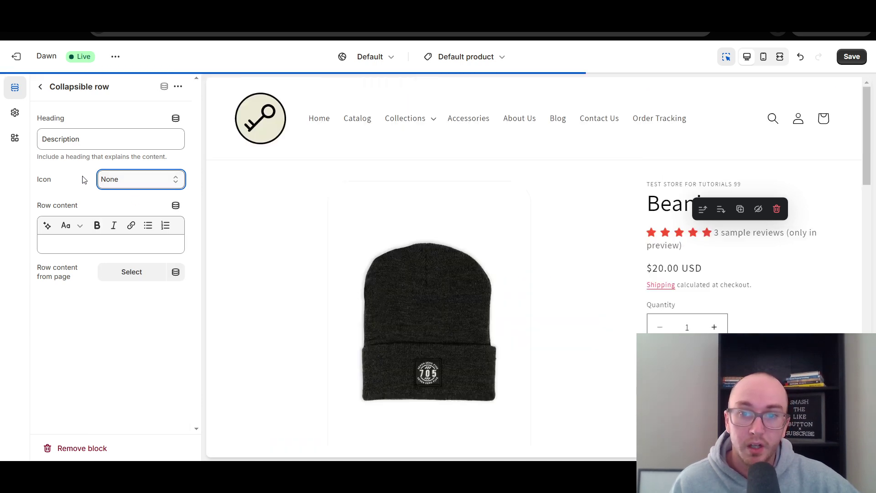
click(150, 181)
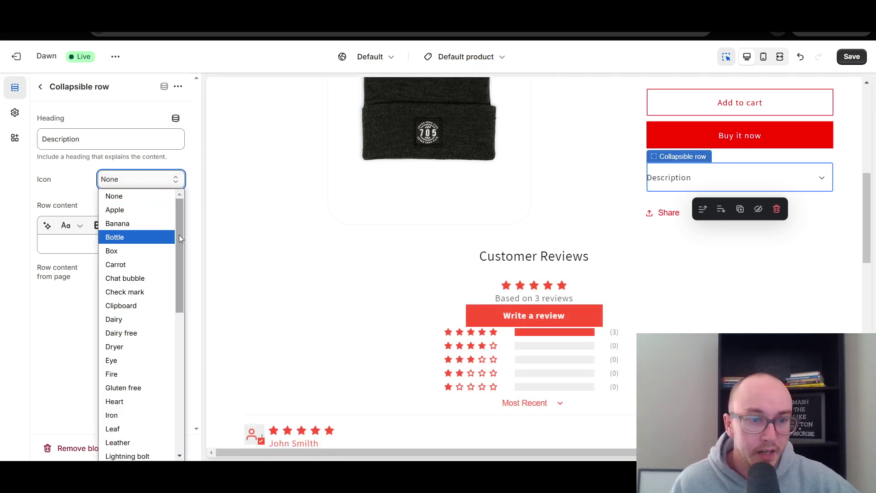
drag(178, 234, 156, 262)
click(156, 262)
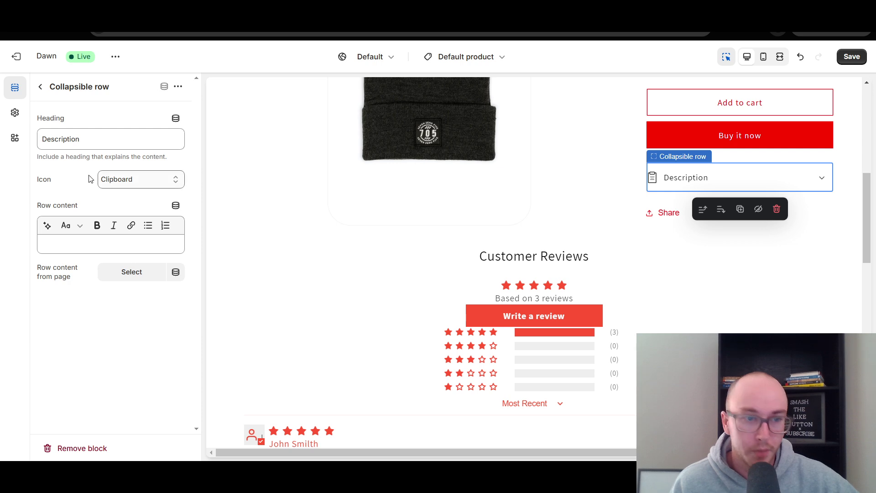
click(48, 141)
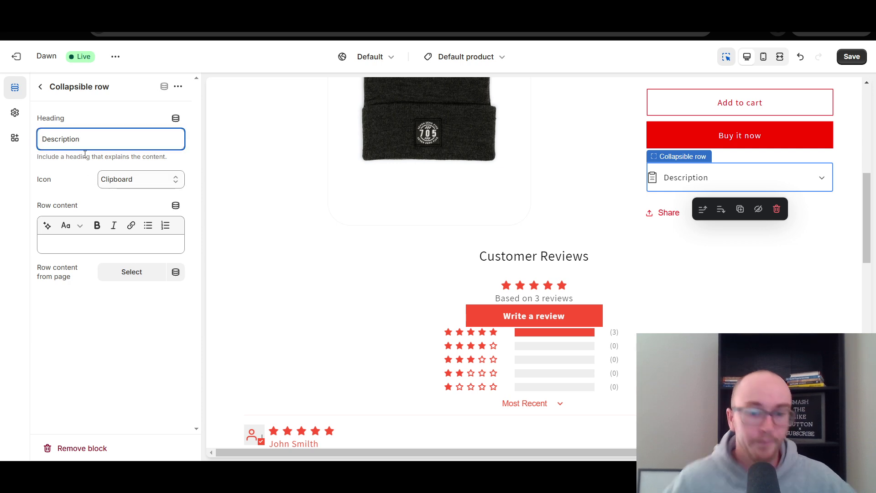
text(Product)
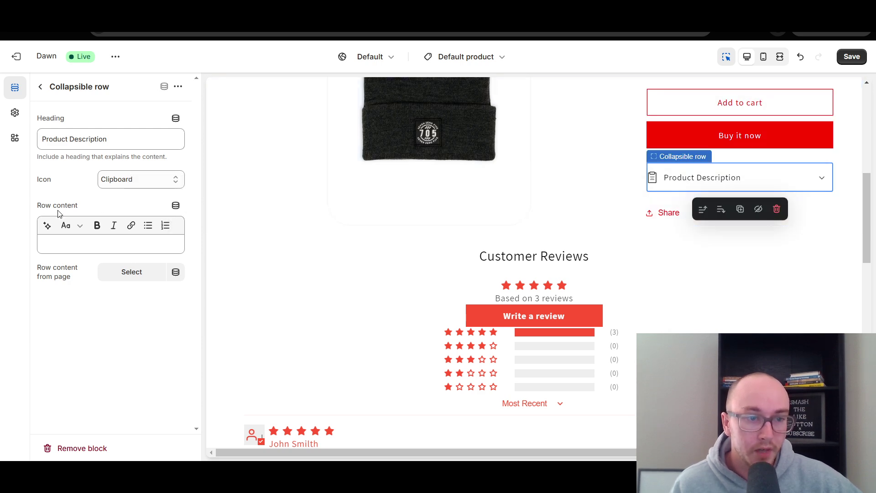
Connect the row content to the current template's Product Description as a dynamic source
click(176, 206)
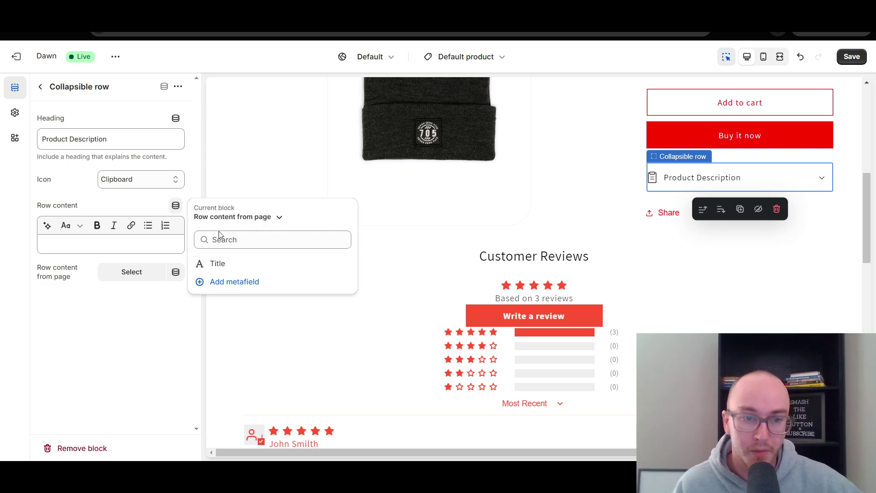
click(249, 217)
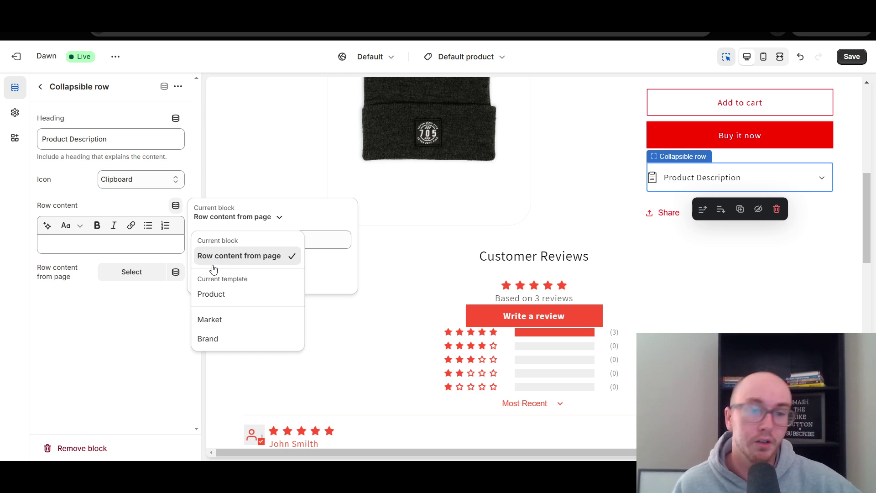
click(226, 297)
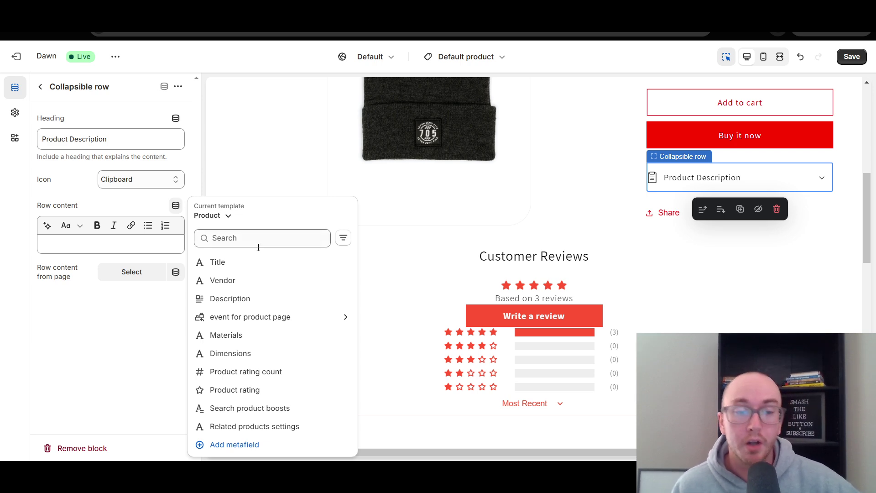
click(259, 298)
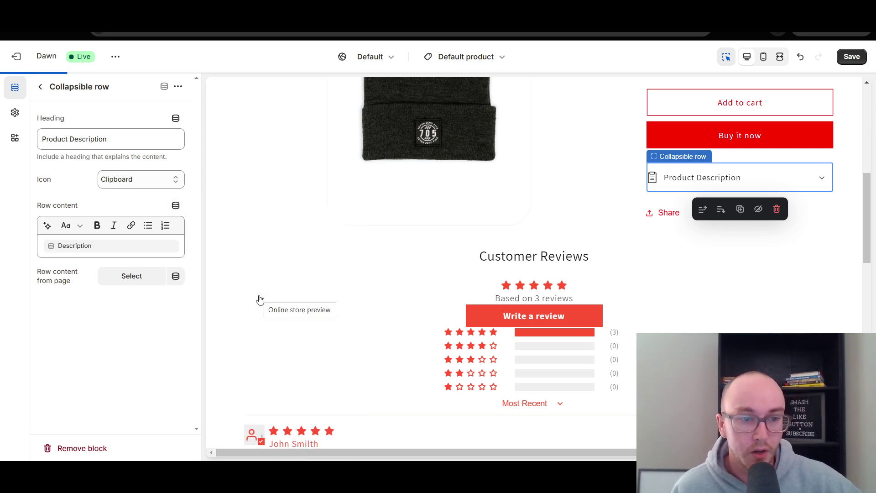
Expand the Product Description row in the Beanie preview to check its text, and save the template
click(825, 180)
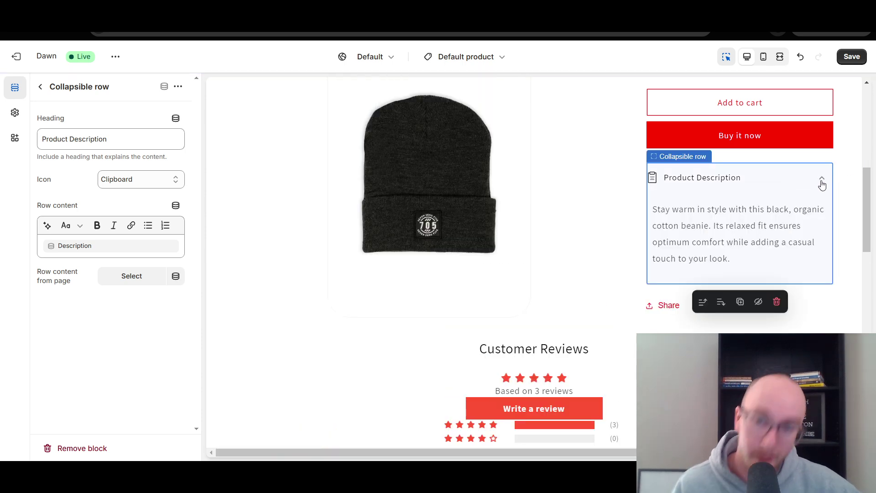
scroll(843, 179, down, 1)
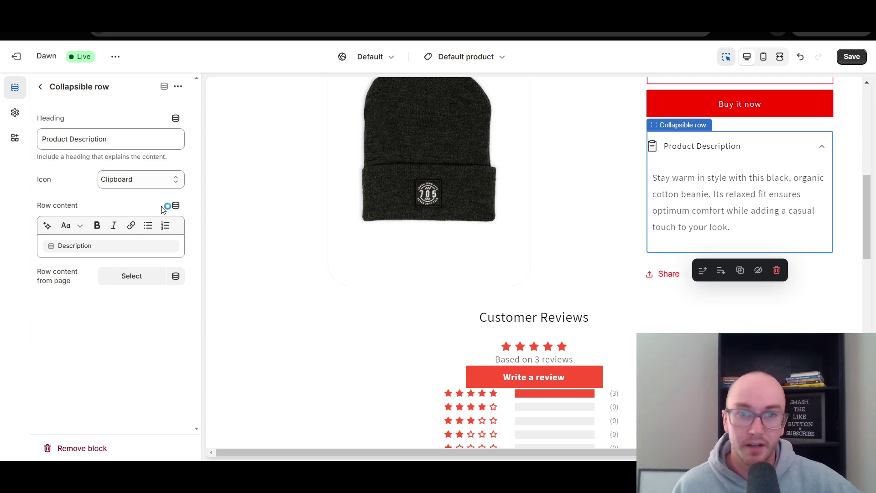
click(852, 57)
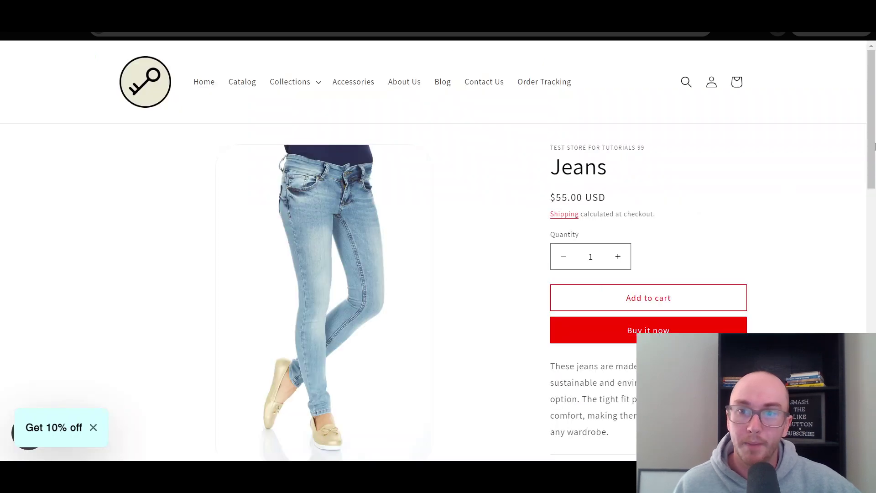
Switch to the live Jeans product page, check its old Collapsible row, and reload the page
drag(874, 146, 859, 274)
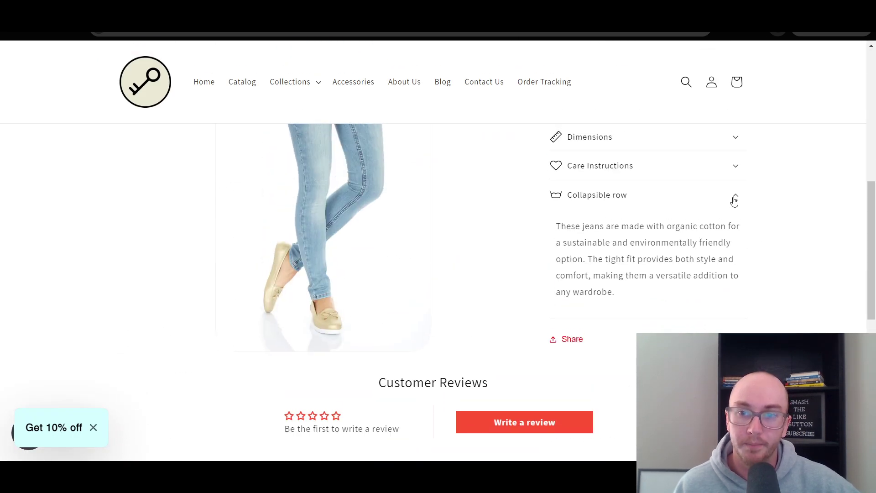
click(734, 201)
scroll(628, 188, up, 8)
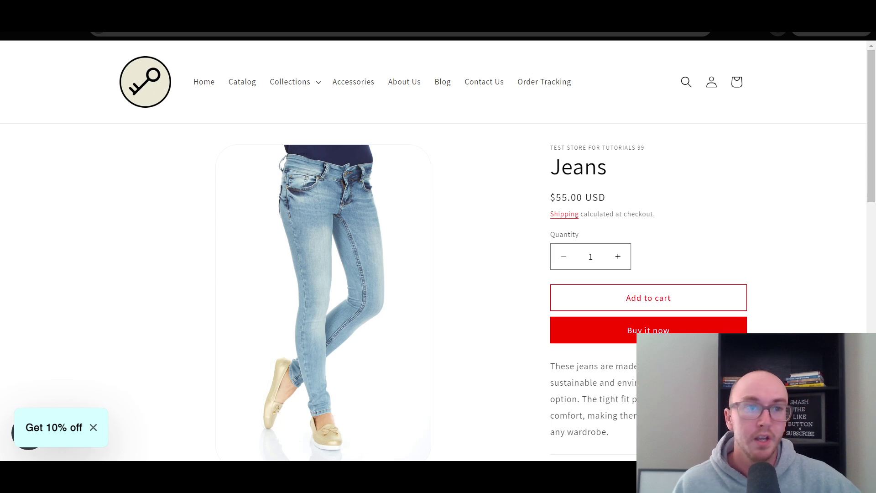
key(F5)
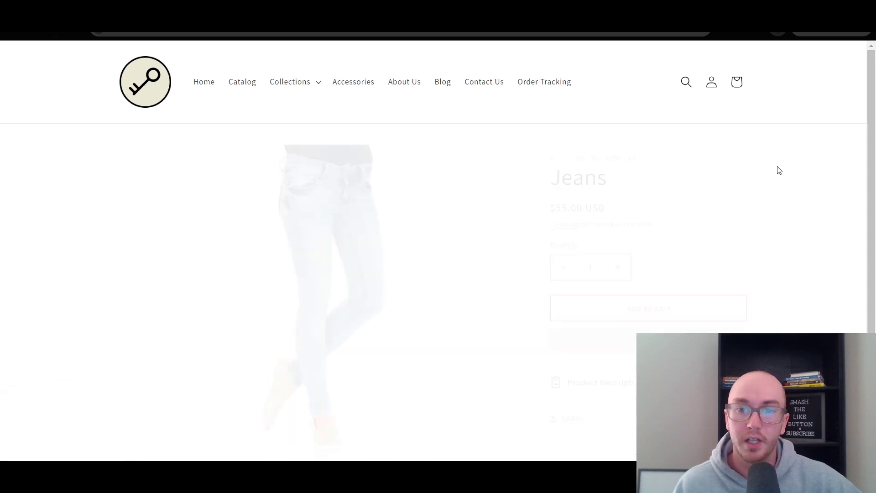
Expand and collapse the Product Description row on the reloaded Jeans page to examine its description text
drag(869, 179, 869, 223)
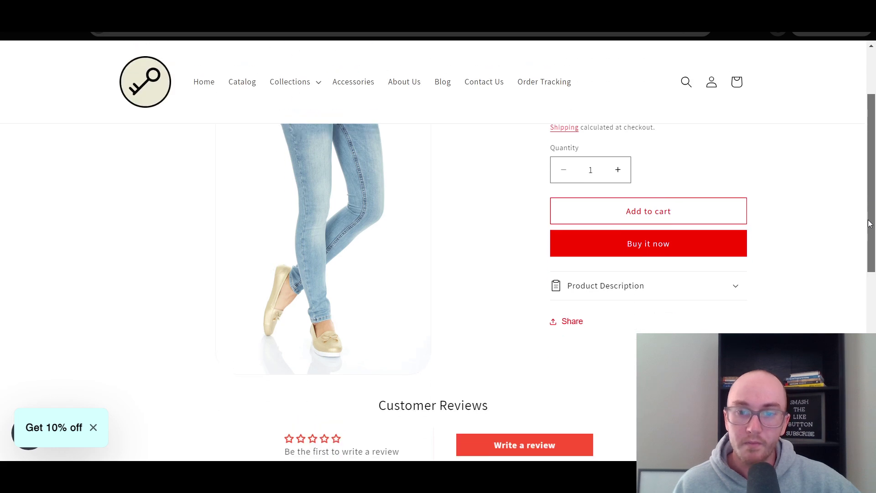
click(646, 291)
scroll(875, 221, down, 4)
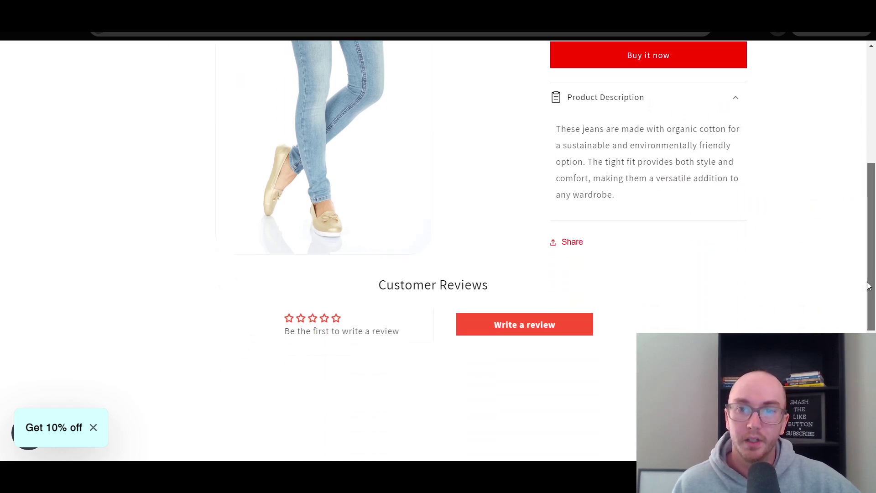
click(581, 88)
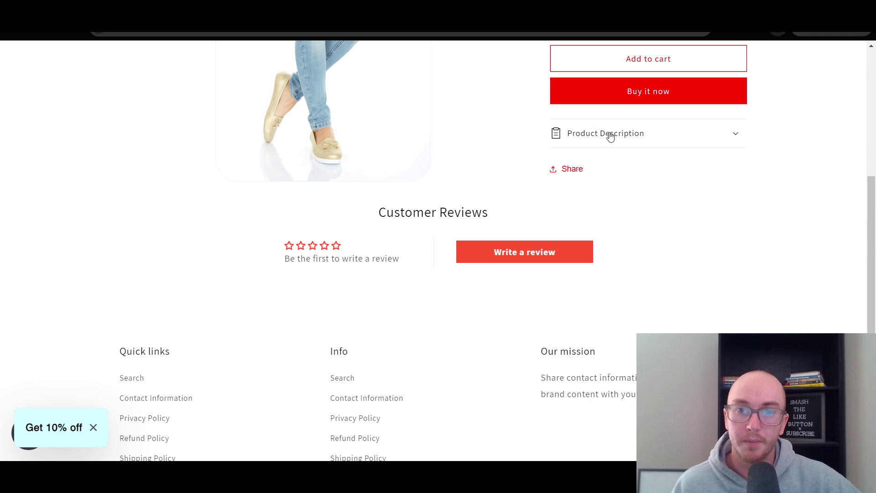
click(648, 134)
drag(633, 188, 547, 117)
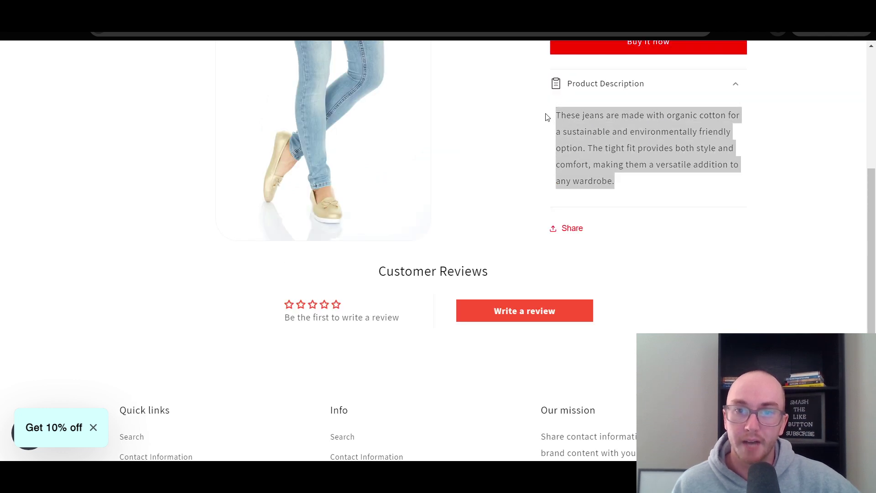
click(583, 80)
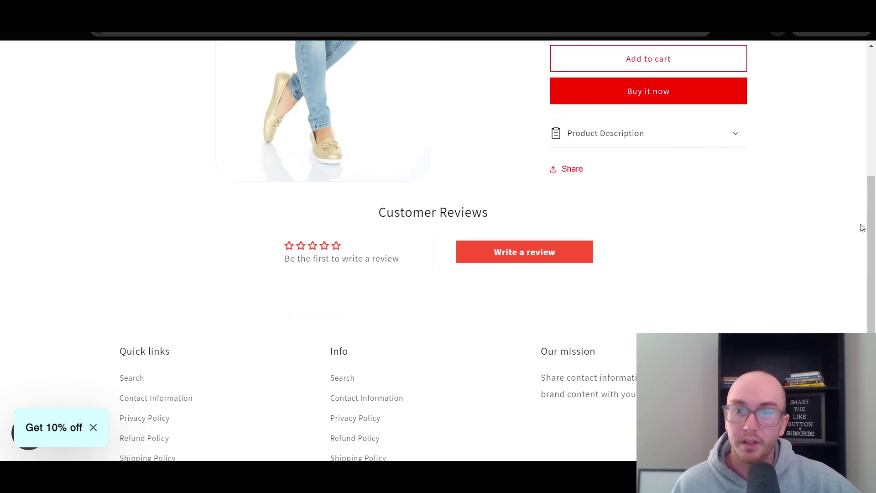
drag(862, 226, 847, 104)
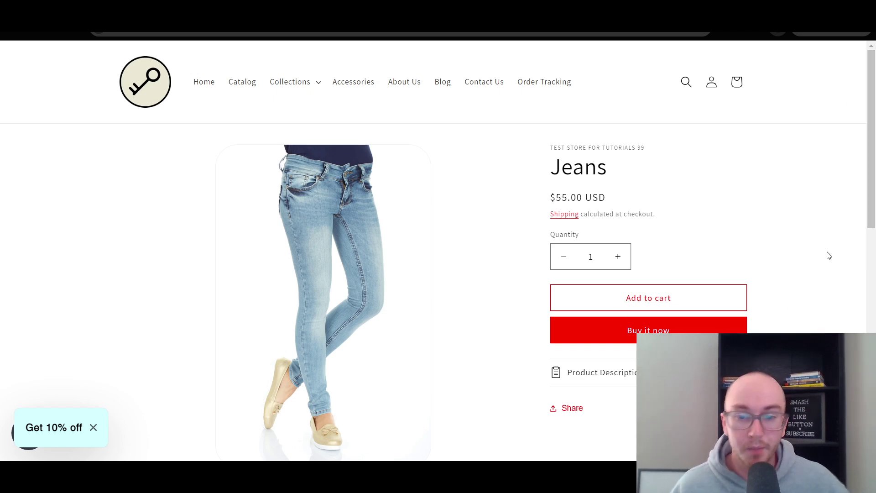
drag(872, 188, 872, 219)
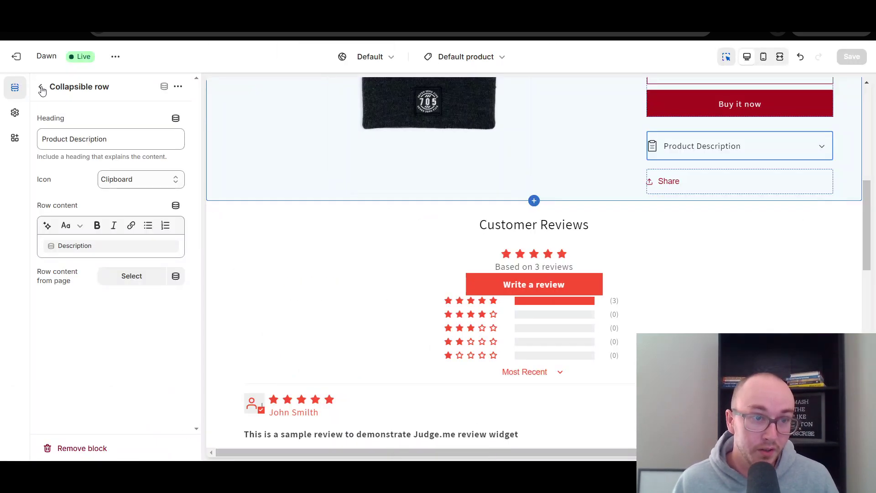
Leave the block's settings in the theme editor, and review the Product Description row on the live Jeans page again, expanded and collapsed
click(41, 88)
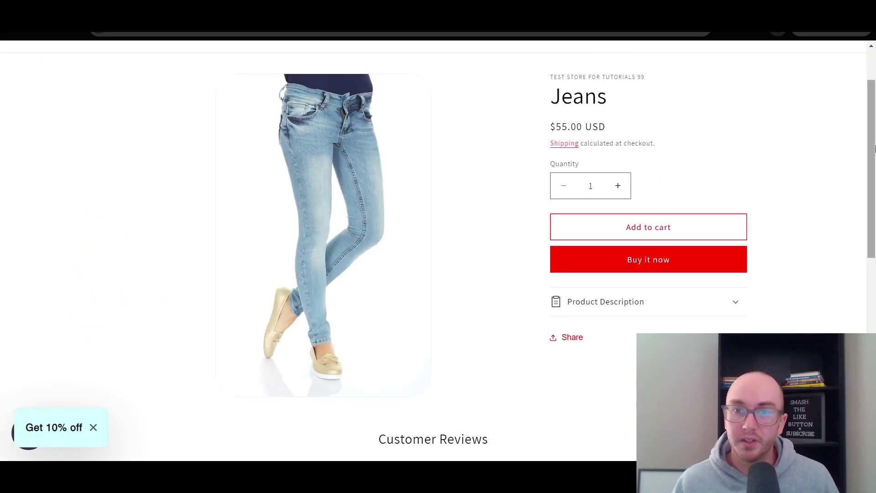
scroll(608, 201, up, 2)
scroll(597, 128, down, 1)
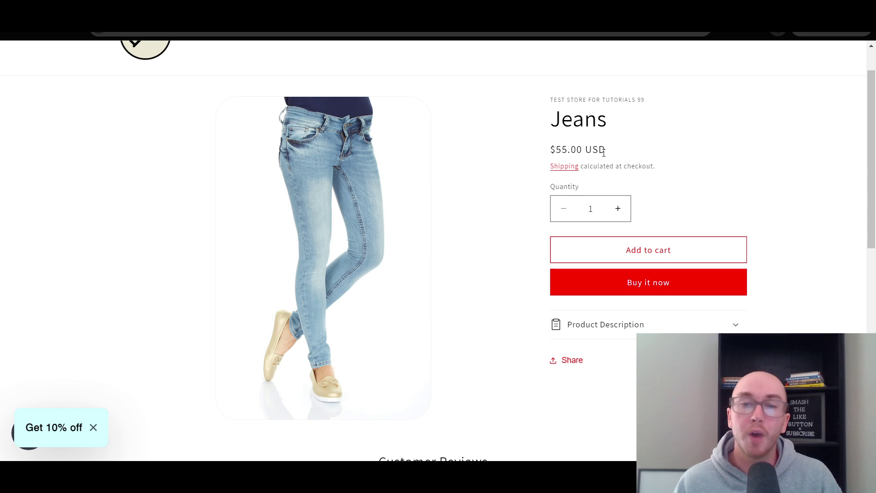
drag(870, 244, 867, 327)
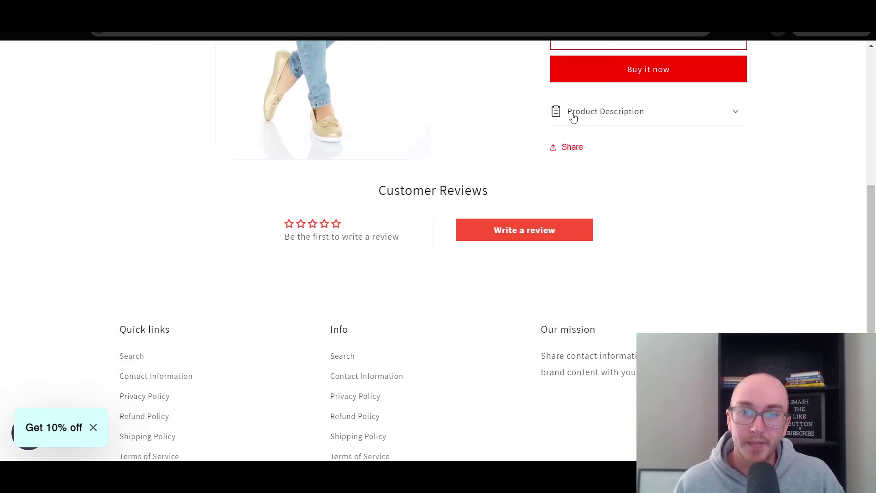
click(596, 111)
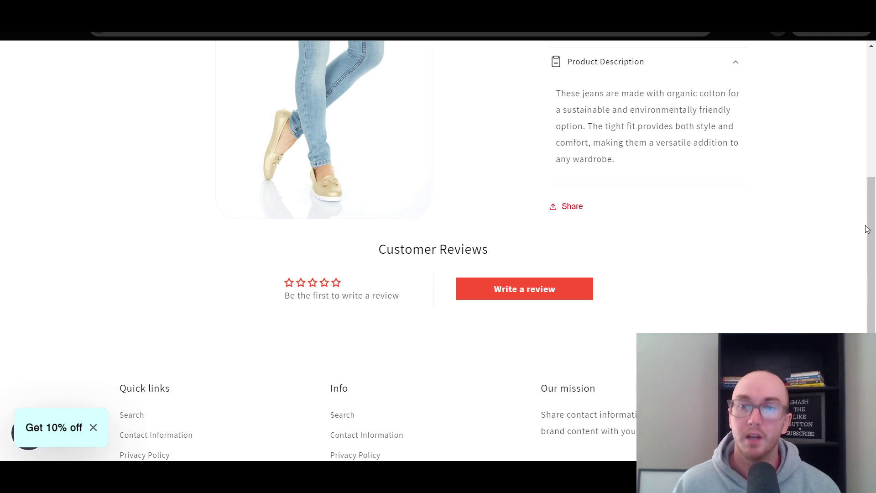
drag(867, 228, 850, 173)
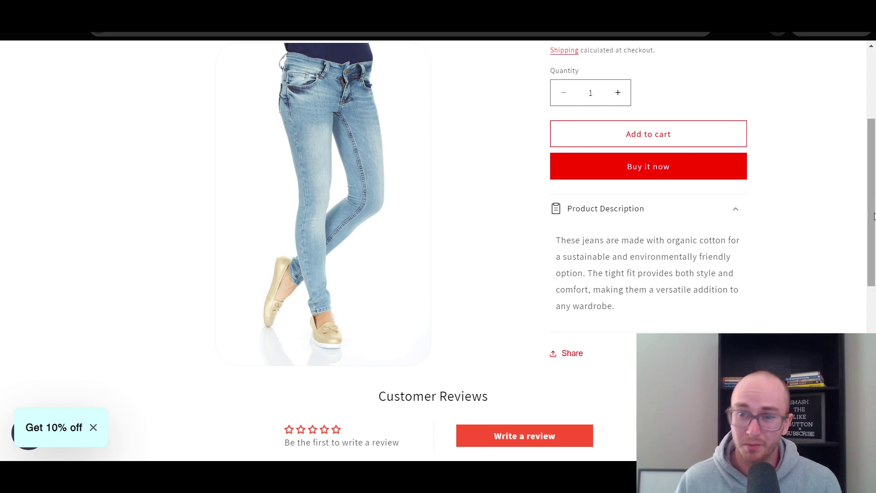
drag(873, 218, 874, 225)
click(719, 200)
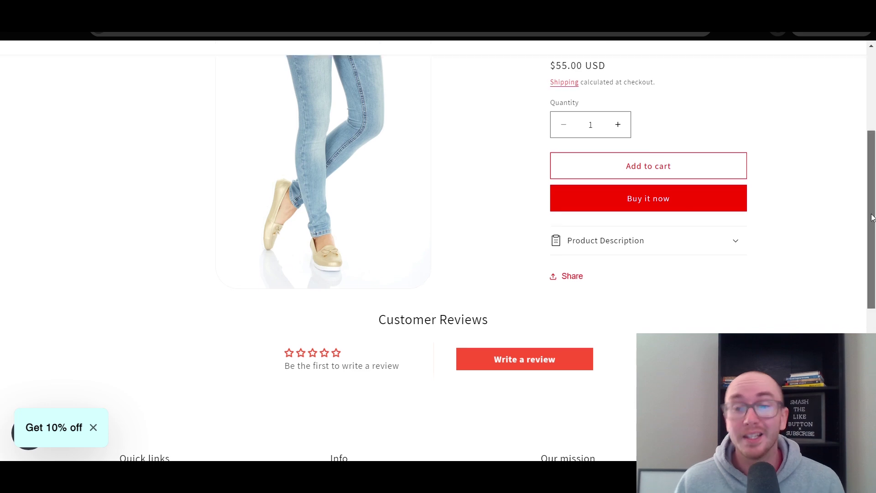
Expand the Product Description row on the live Jeans page once more, highlight its description text, and collapse the row
drag(868, 215, 871, 153)
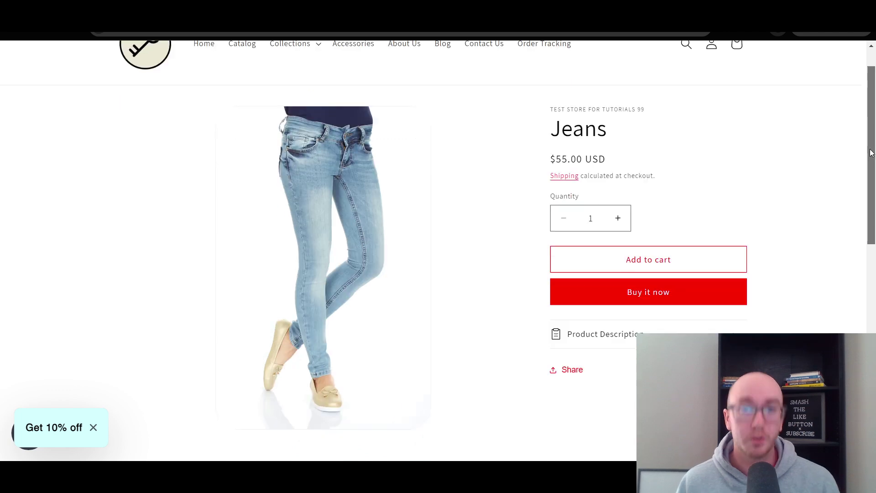
scroll(518, 161, down, 4)
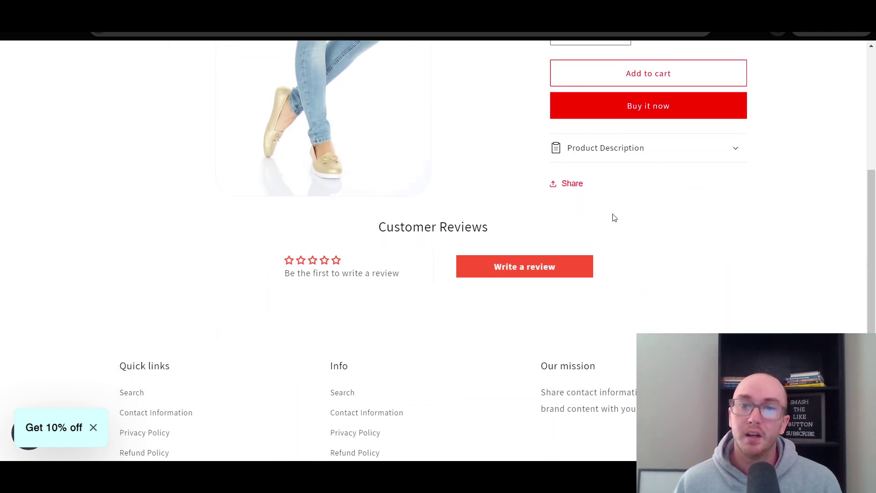
click(643, 150)
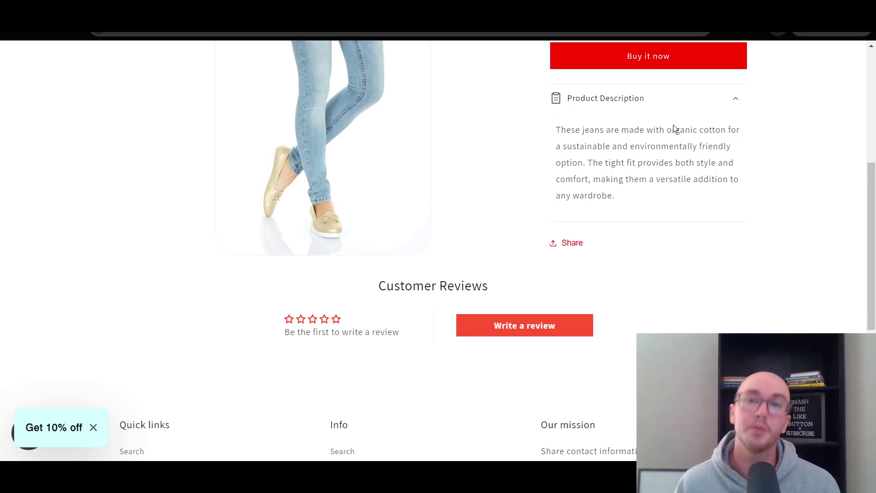
drag(652, 195, 532, 137)
click(610, 122)
click(609, 105)
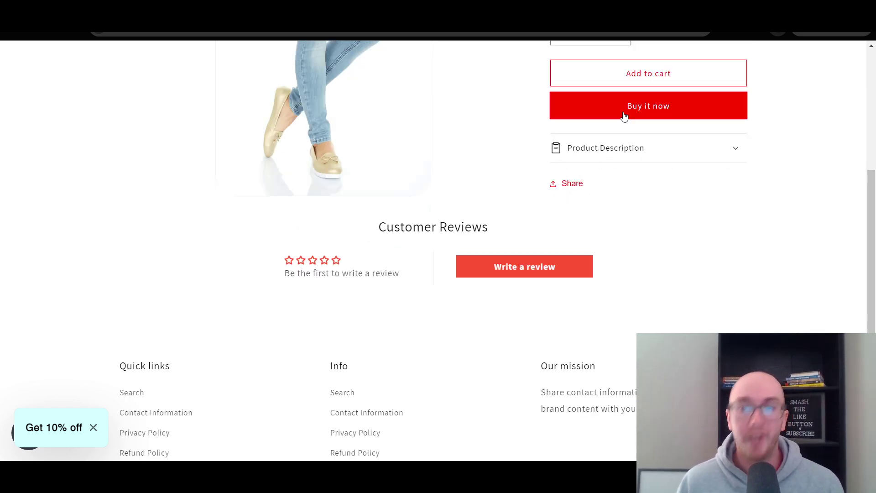
drag(873, 231, 867, 104)
scroll(718, 214, down, 5)
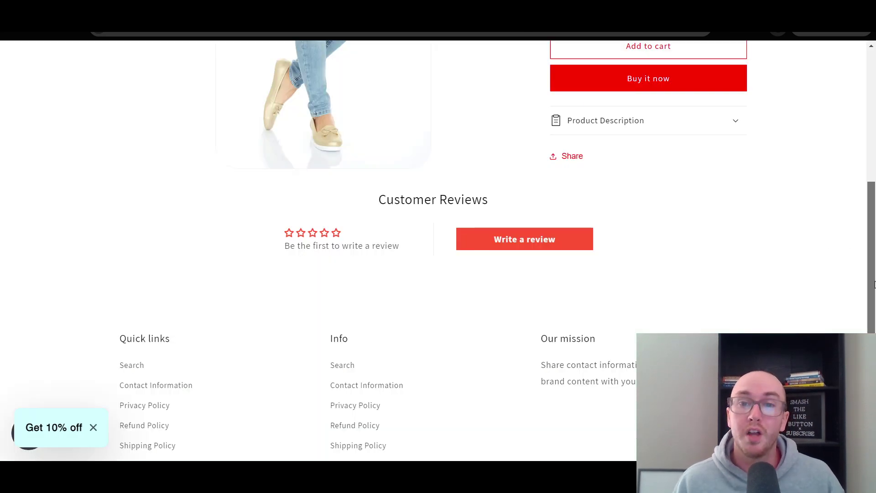
scroll(872, 287, down, 1)
scroll(870, 274, up, 2)
scroll(869, 265, down, 1)
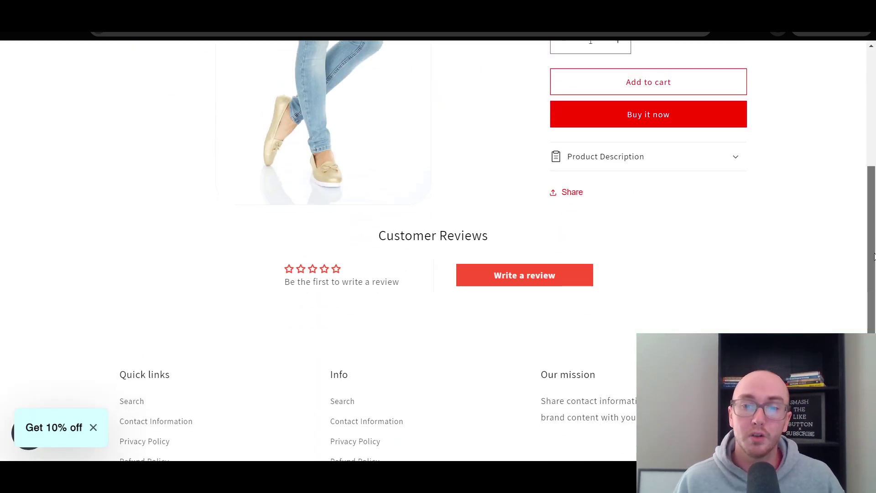
scroll(864, 260, down, 1)
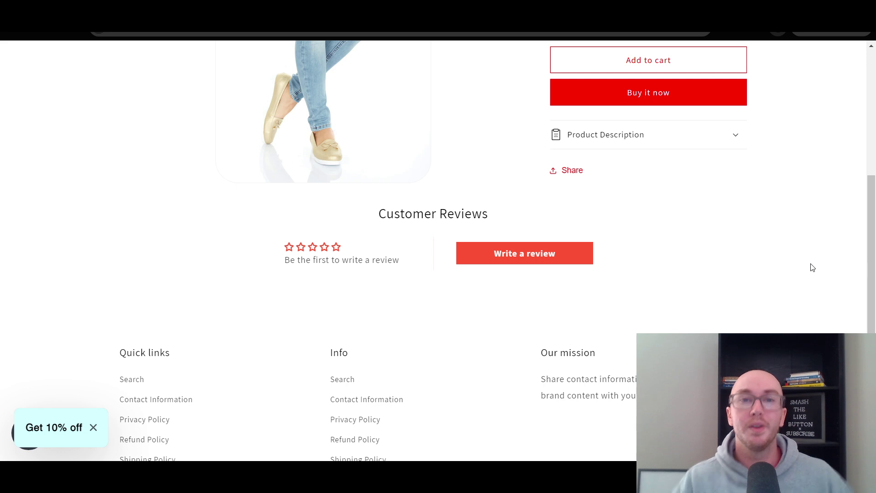